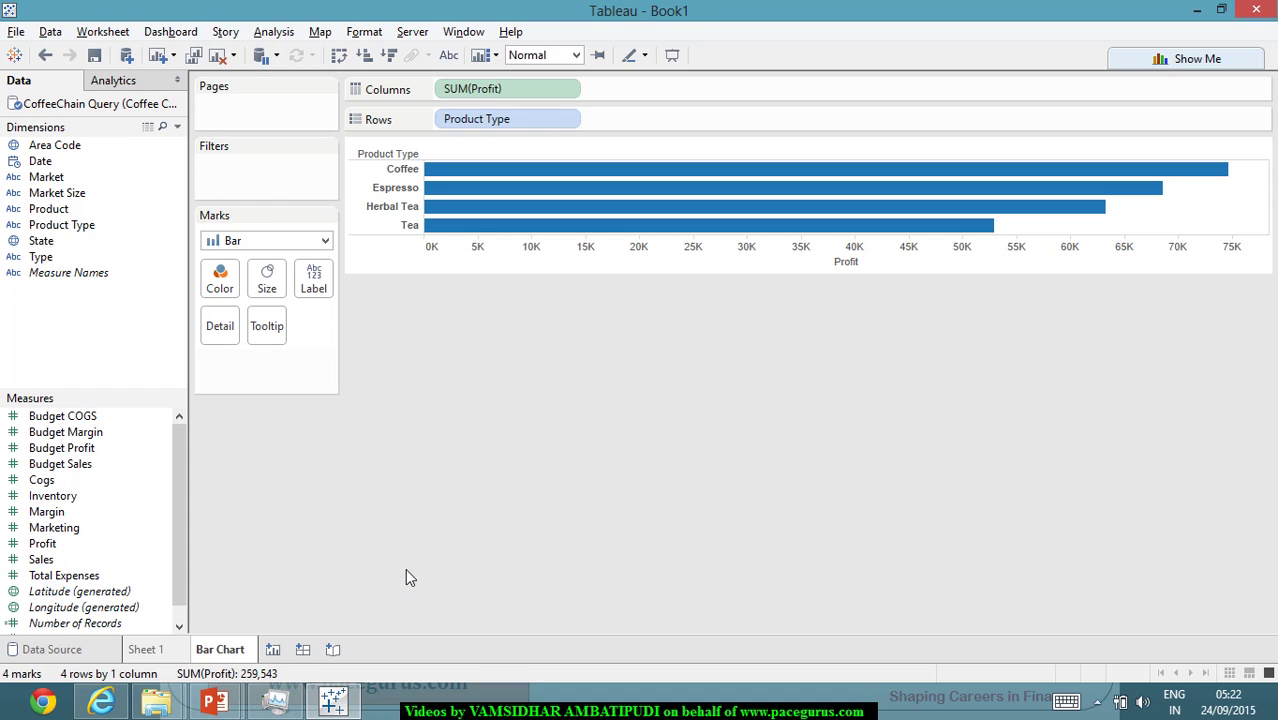
Add a new worksheet after Bar Chart and rename it 'Line Chart'.
left_click(273, 649)
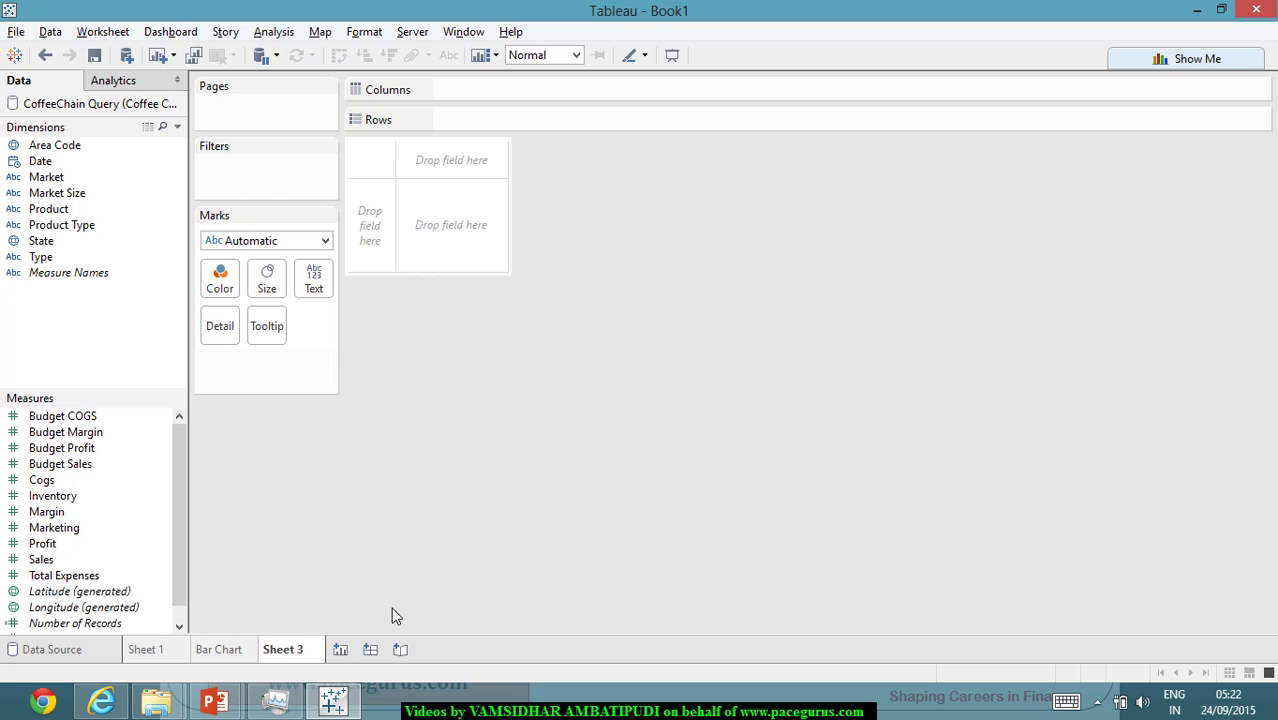
right_click(293, 652)
left_click(378, 471)
type("Line Chart")
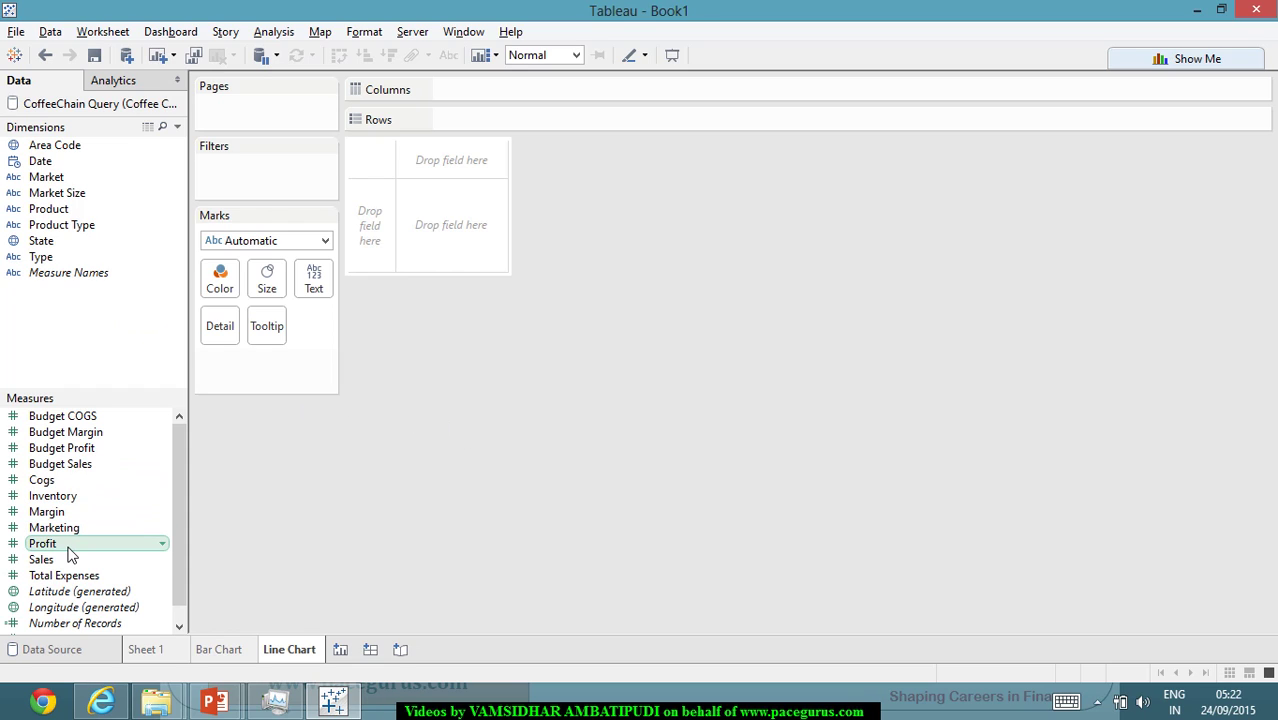
Place SUM(Profit) on Rows, showing a single bar totalling 259,543.
left_click_drag(69, 550, 597, 122)
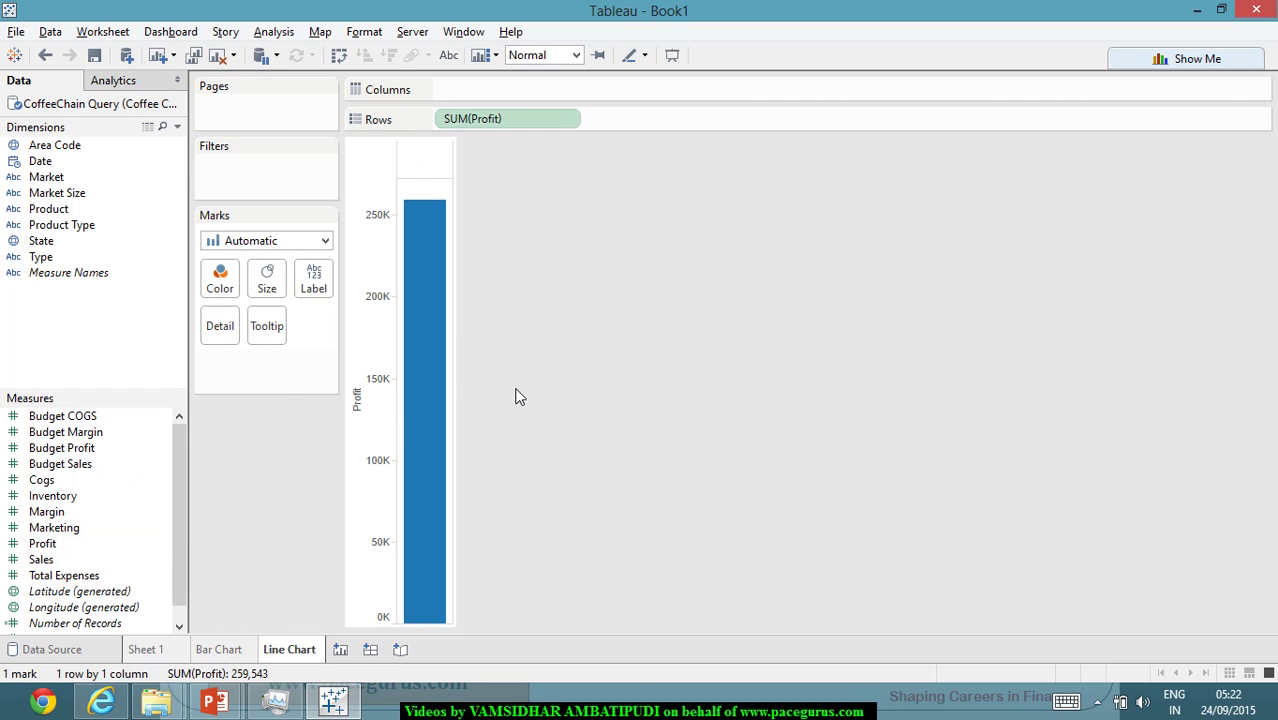
mouse_move(412, 240)
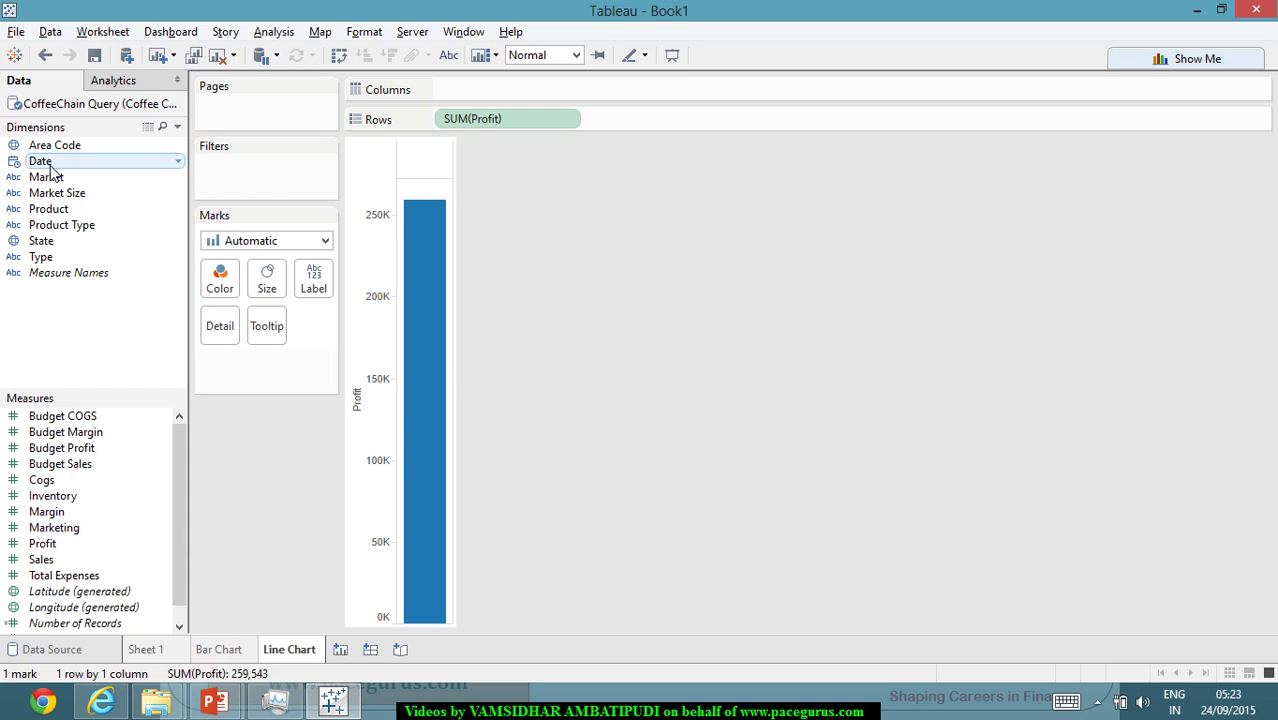
Add YEAR(Date) to Columns for a rising profit line across 2012 and 2013.
left_click_drag(52, 173, 480, 93)
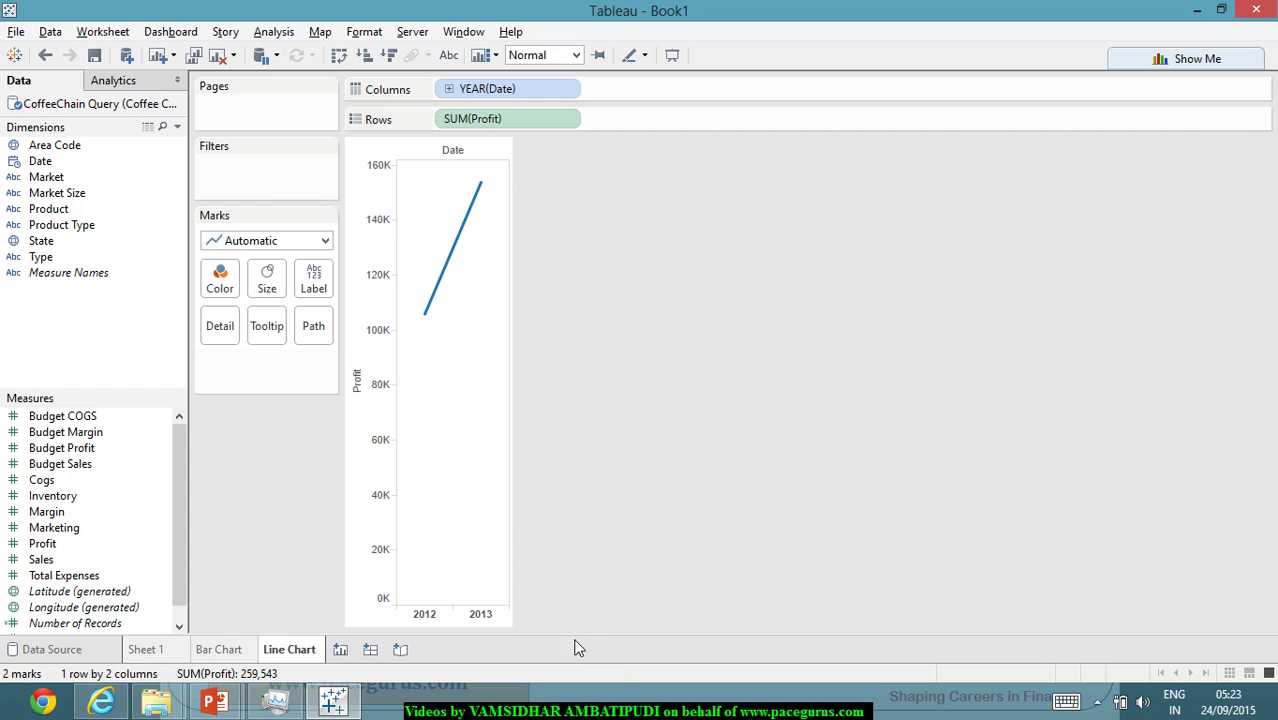
mouse_move(477, 203)
Toggle YEAR(Date) between years and quarters, ending drilled down to QUARTER(Date).
left_click(449, 89)
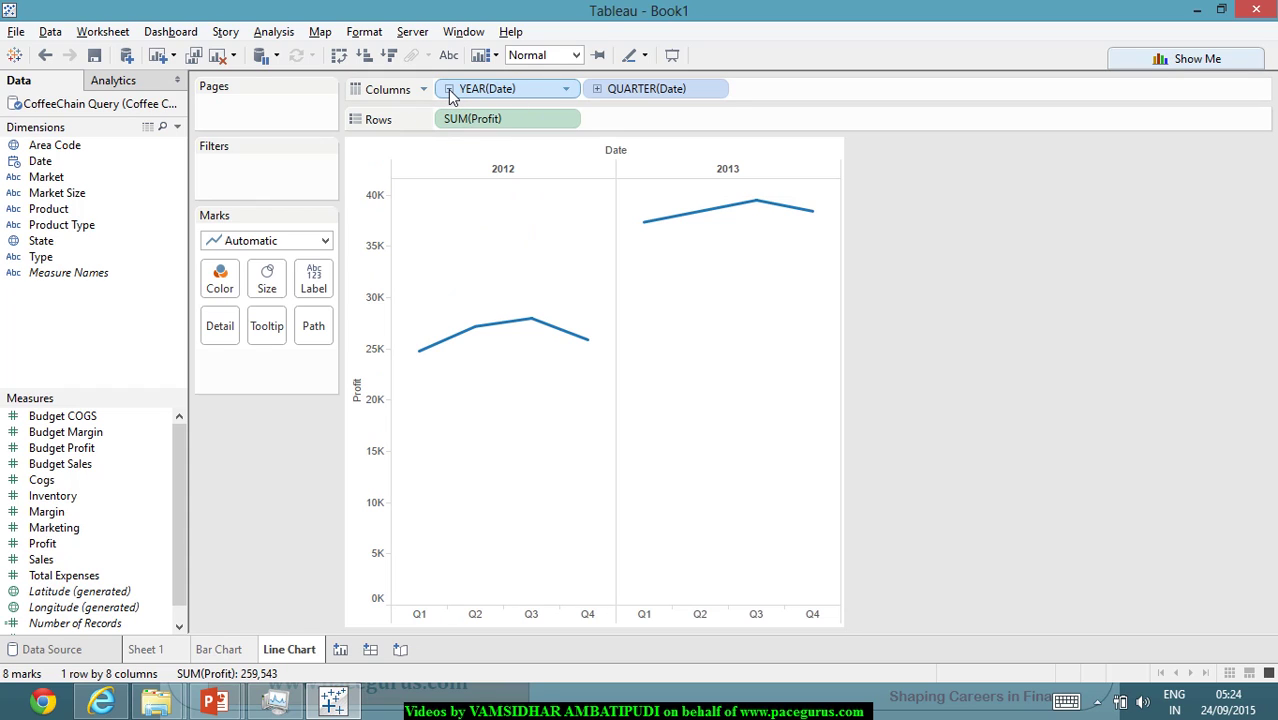
left_click(449, 89)
left_click(449, 89)
left_click(449, 89)
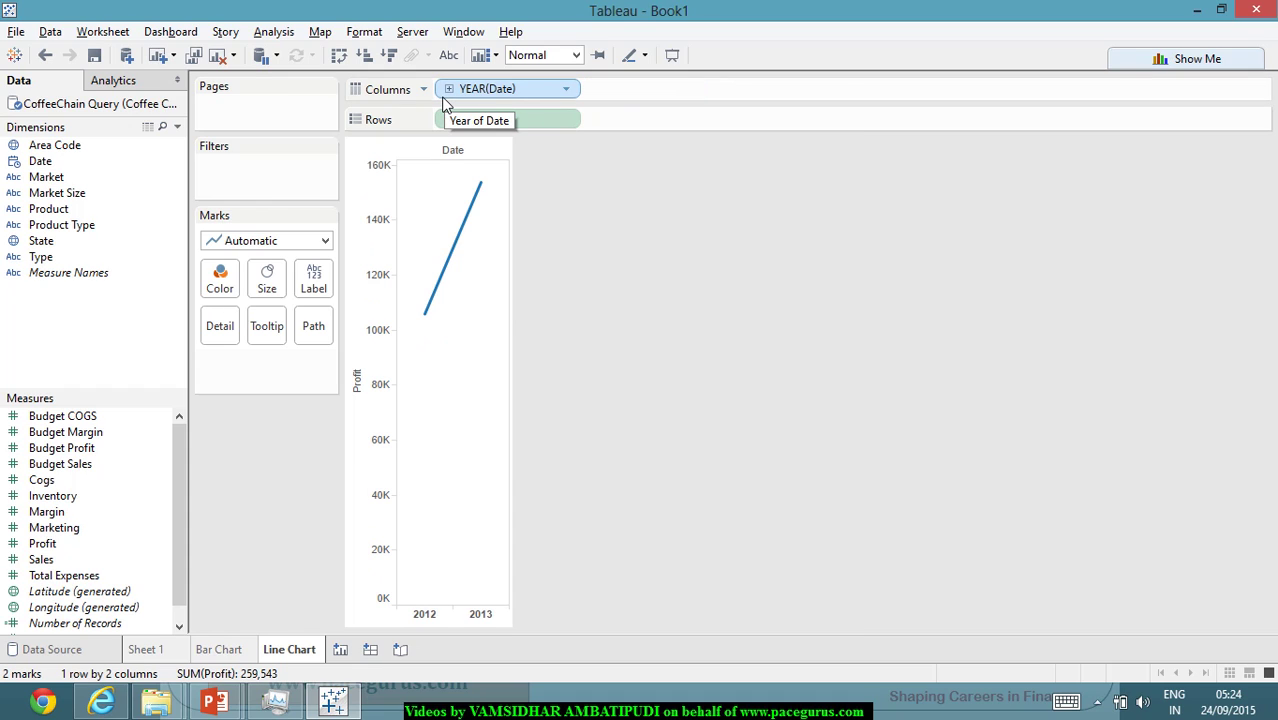
left_click(448, 90)
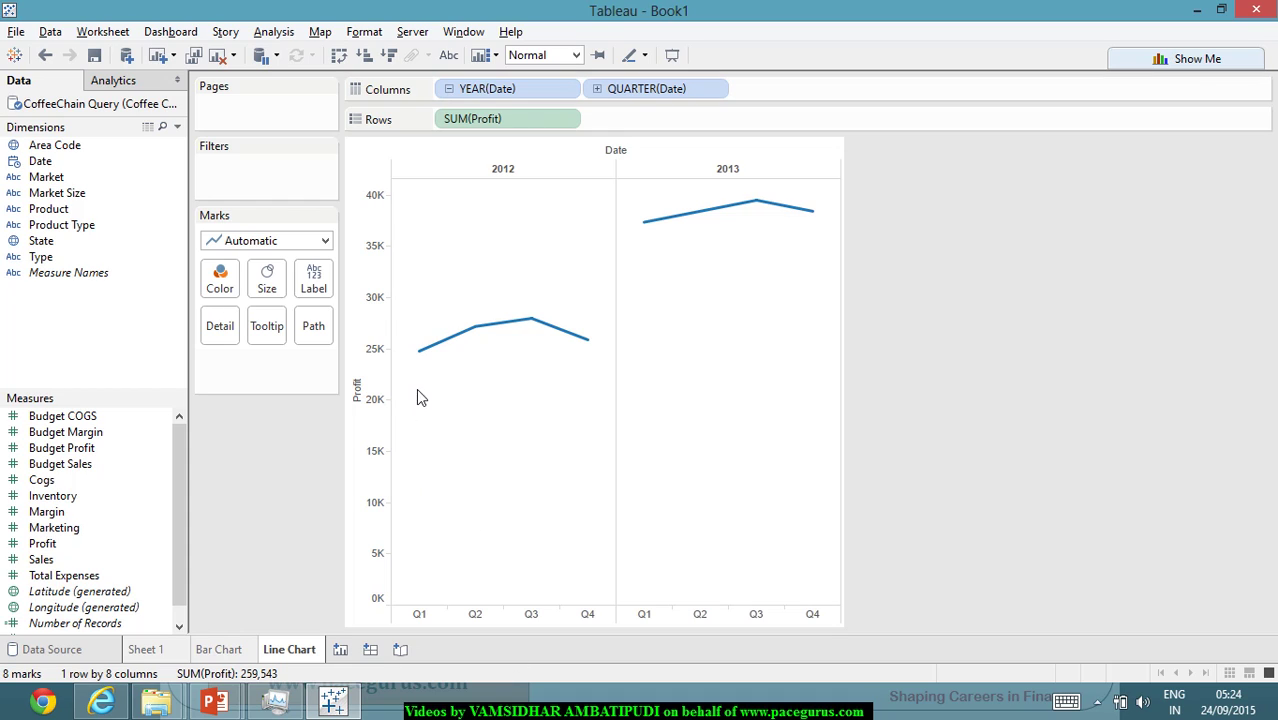
Collapse to years once more, then drill back to Q1–Q4 and inspect the quarterly line.
mouse_move(432, 366)
left_click(449, 89)
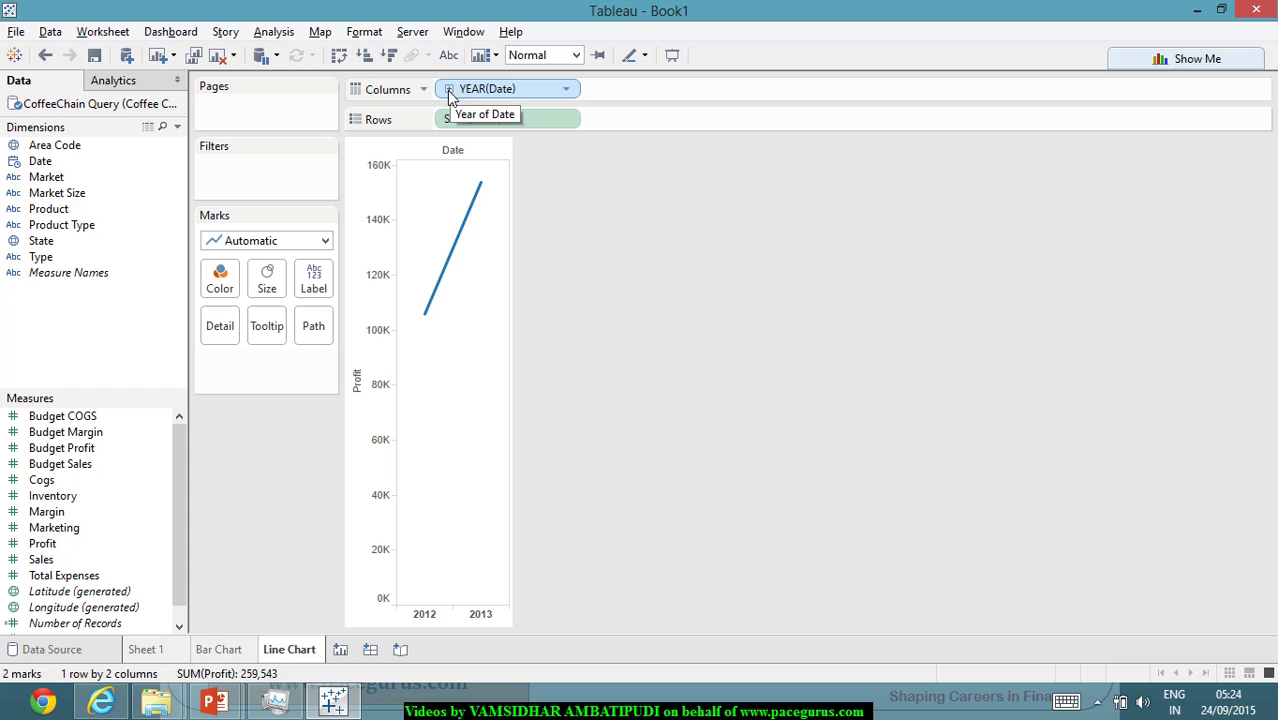
left_click(449, 89)
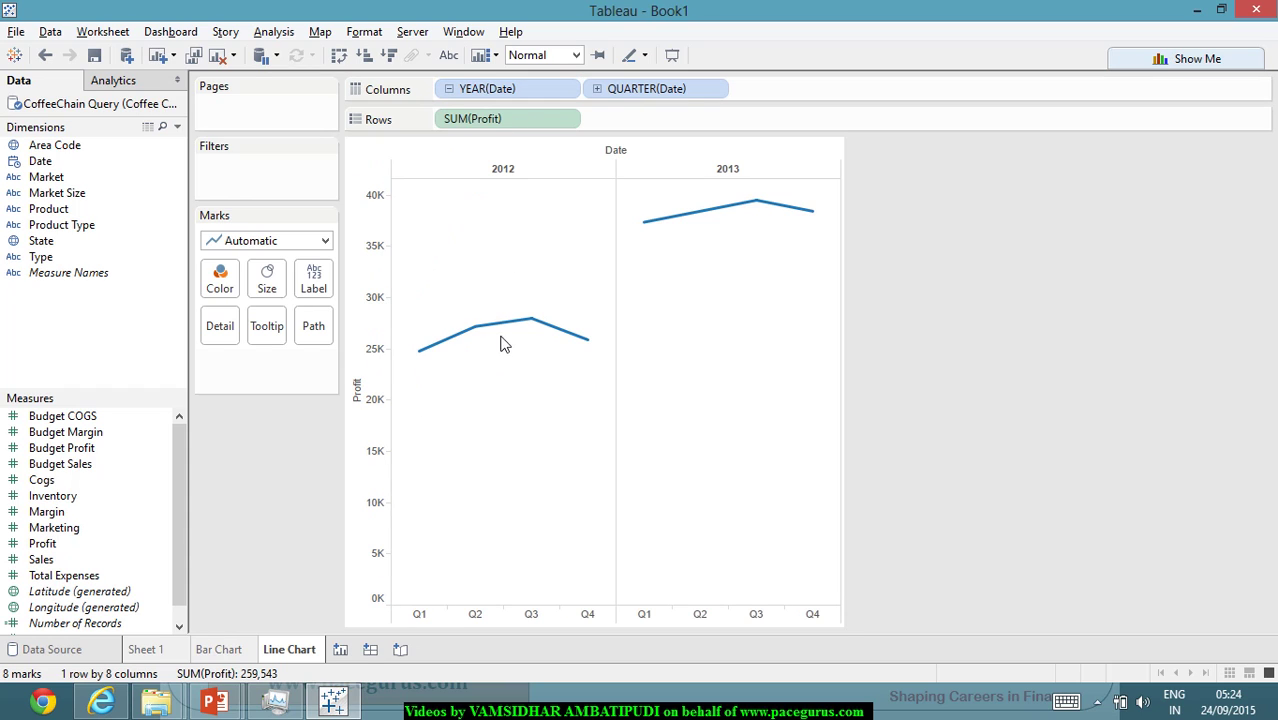
mouse_move(580, 350)
mouse_move(476, 336)
mouse_move(440, 362)
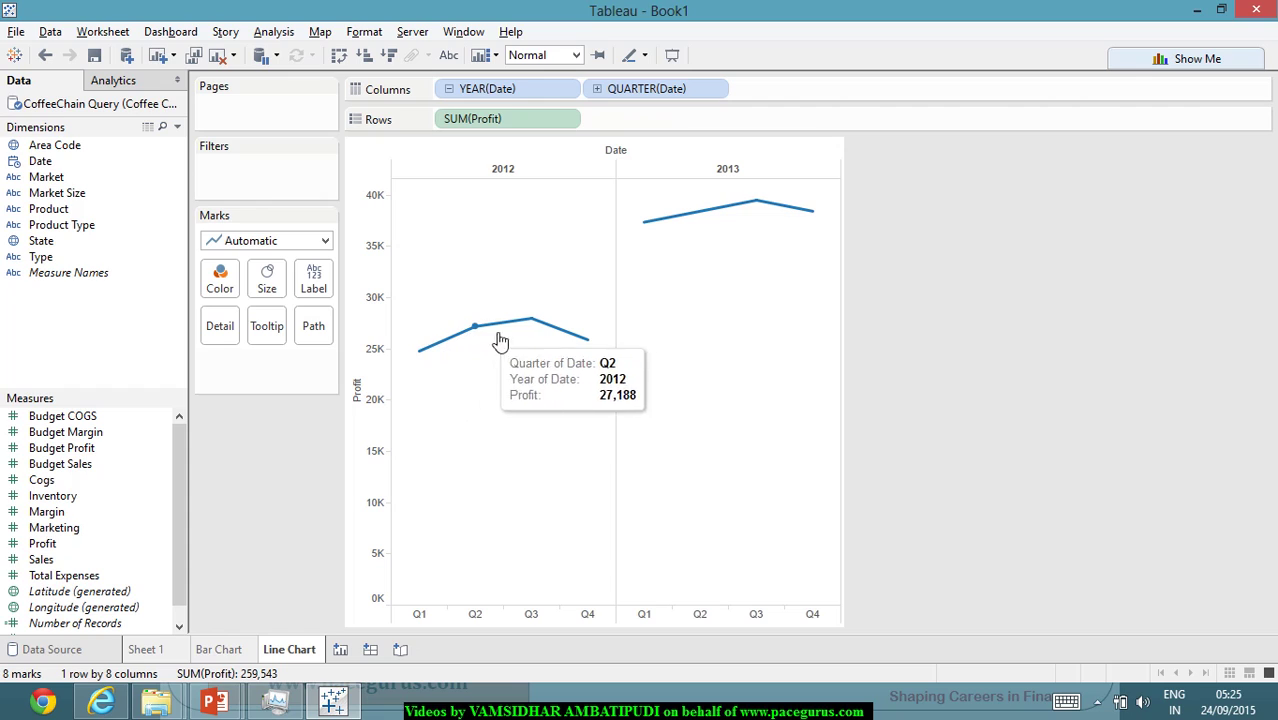
mouse_move(536, 332)
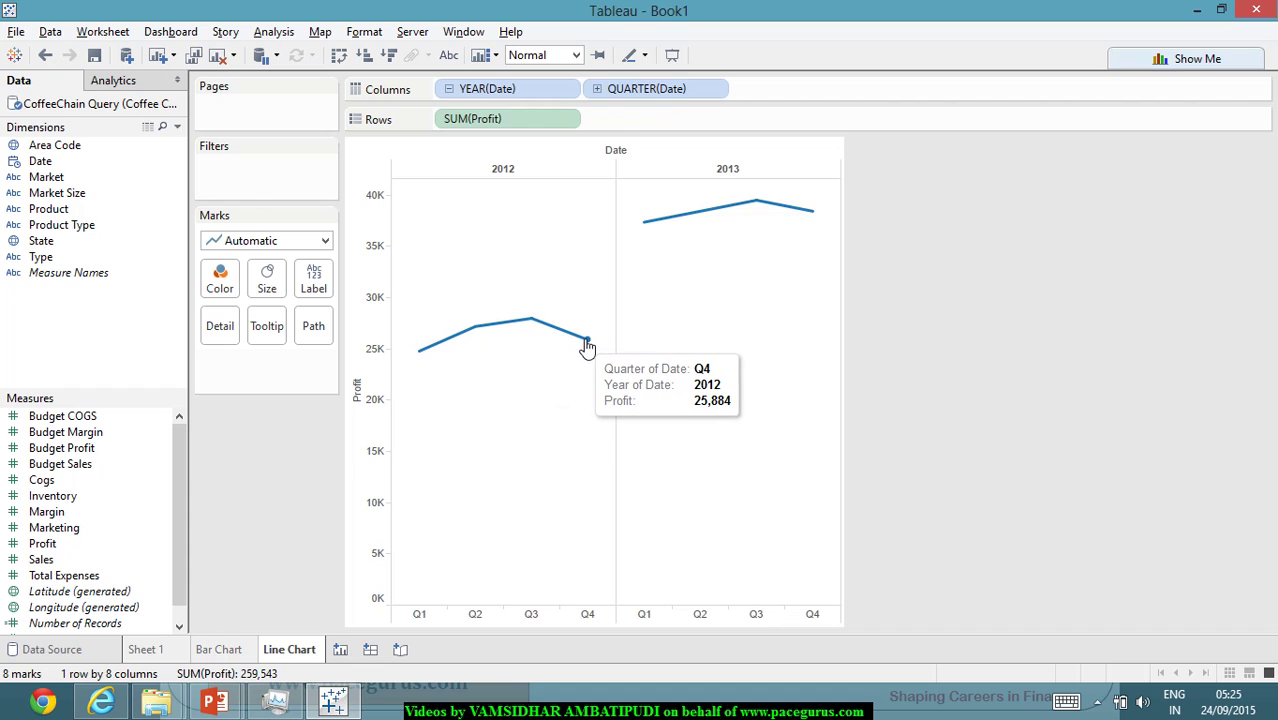
mouse_move(656, 228)
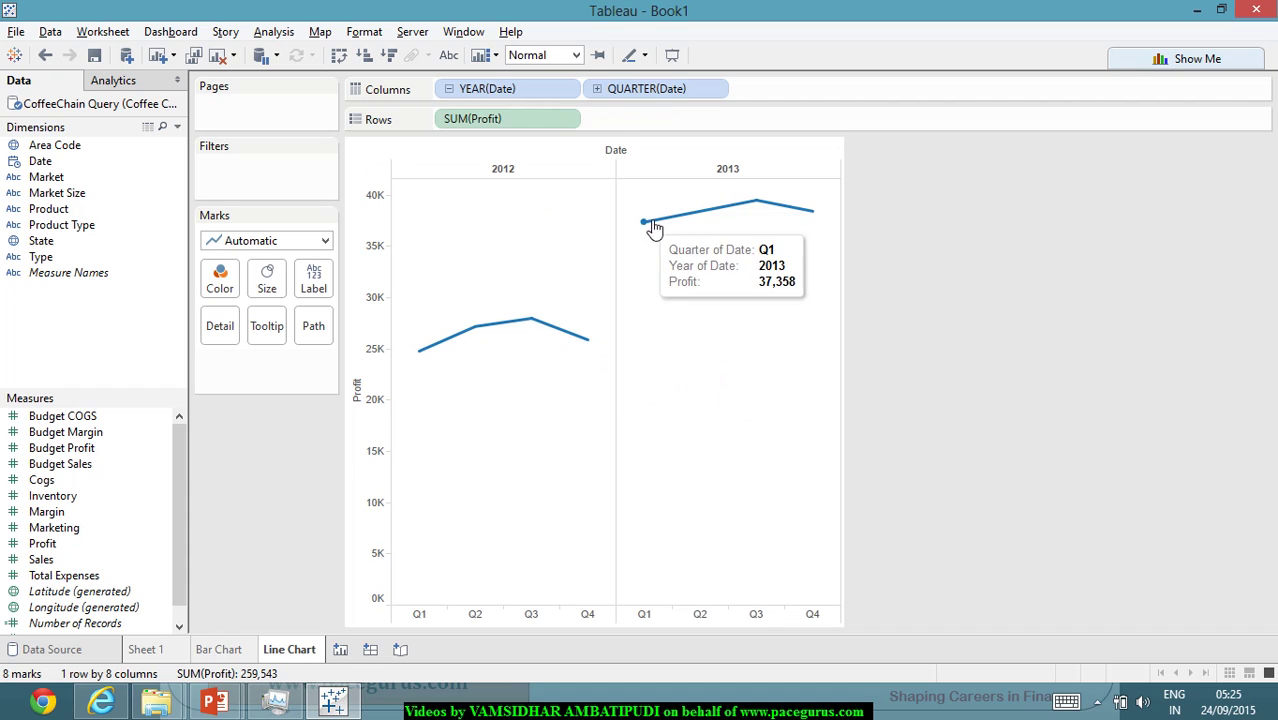
mouse_move(826, 226)
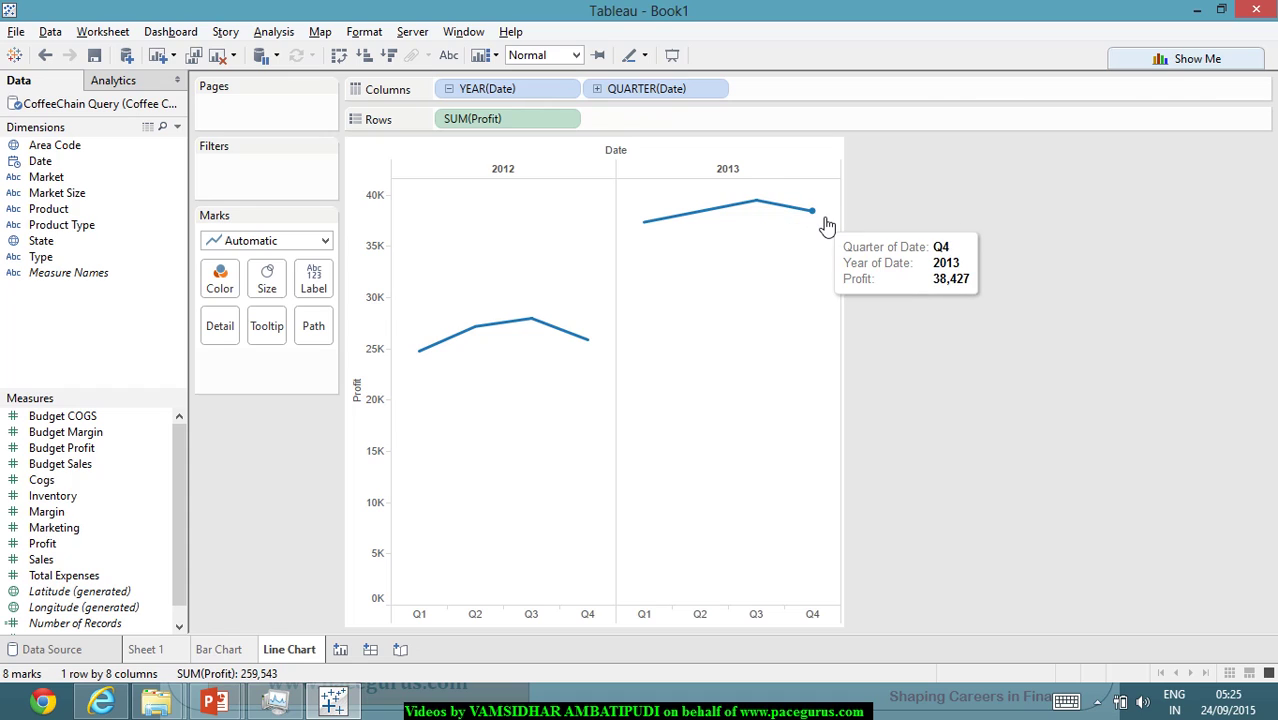
mouse_move(752, 218)
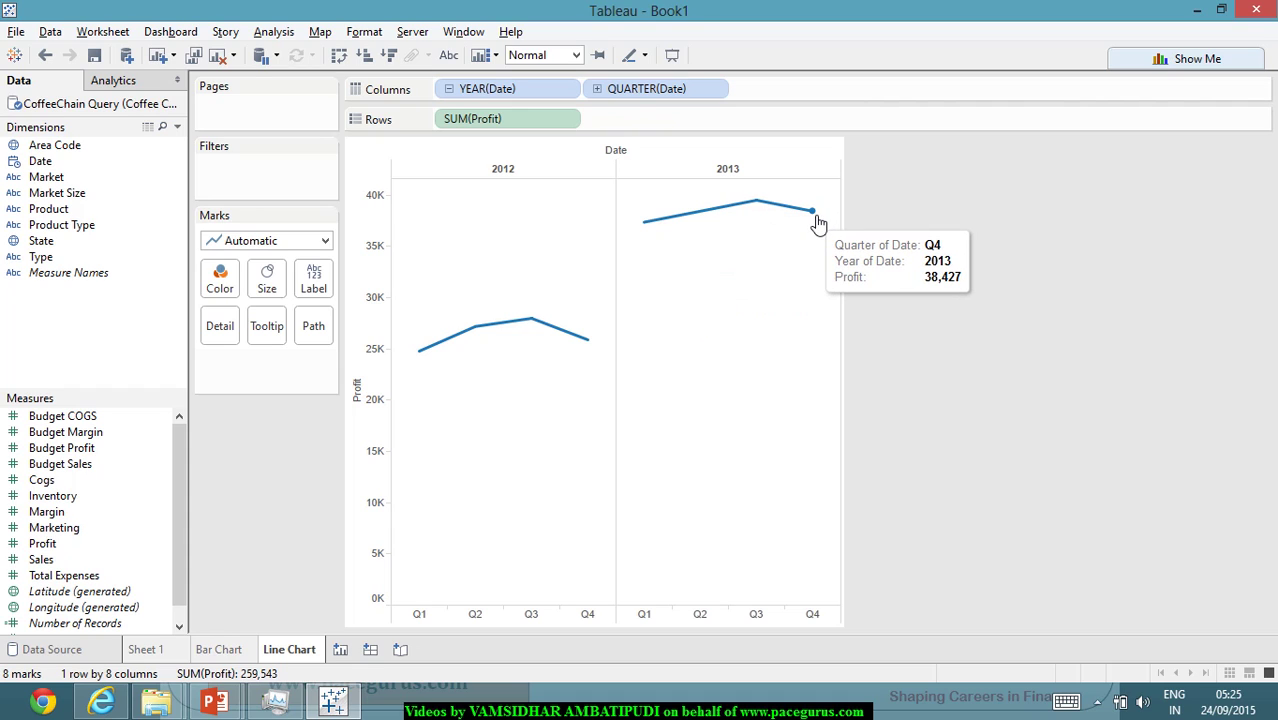
left_click(597, 89)
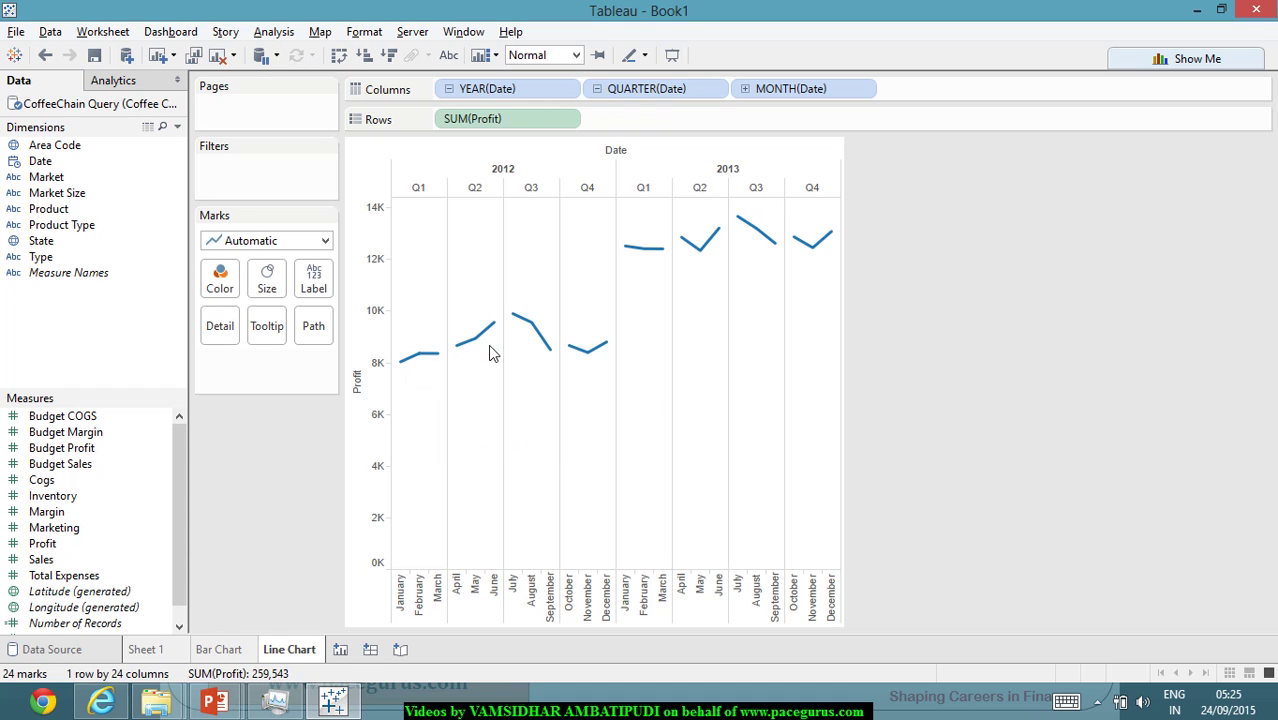
mouse_move(822, 255)
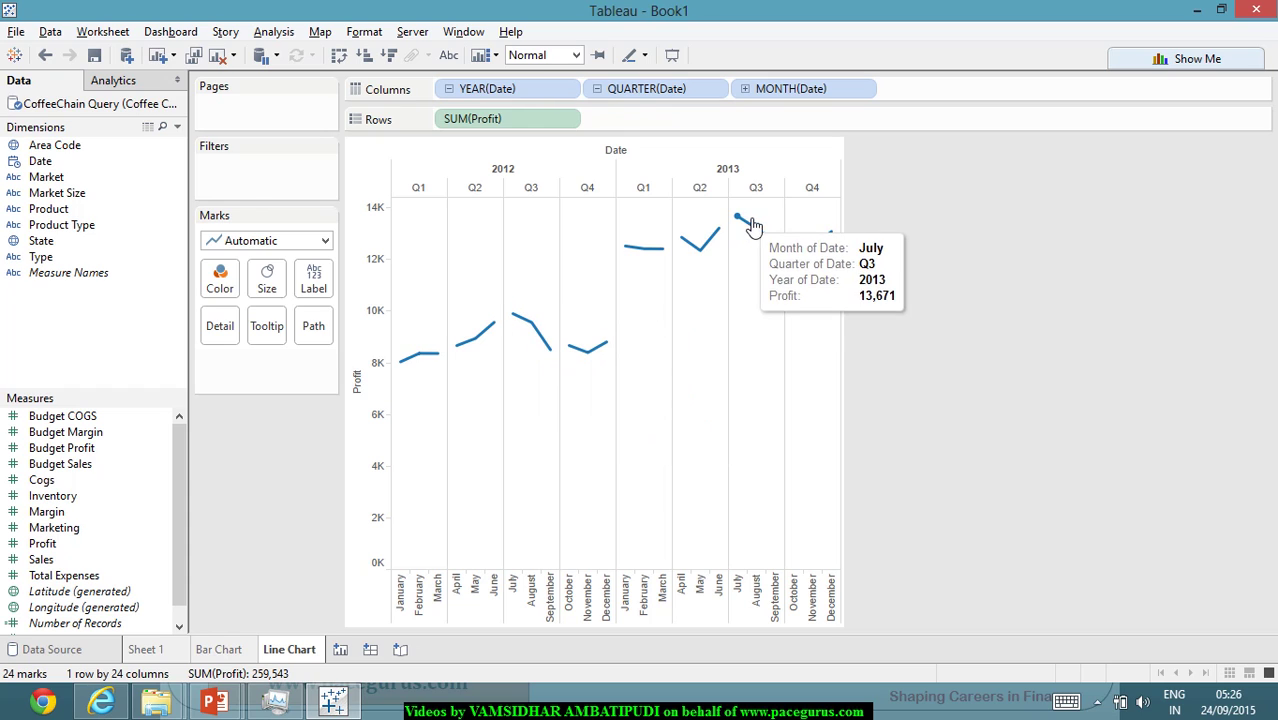
mouse_move(776, 248)
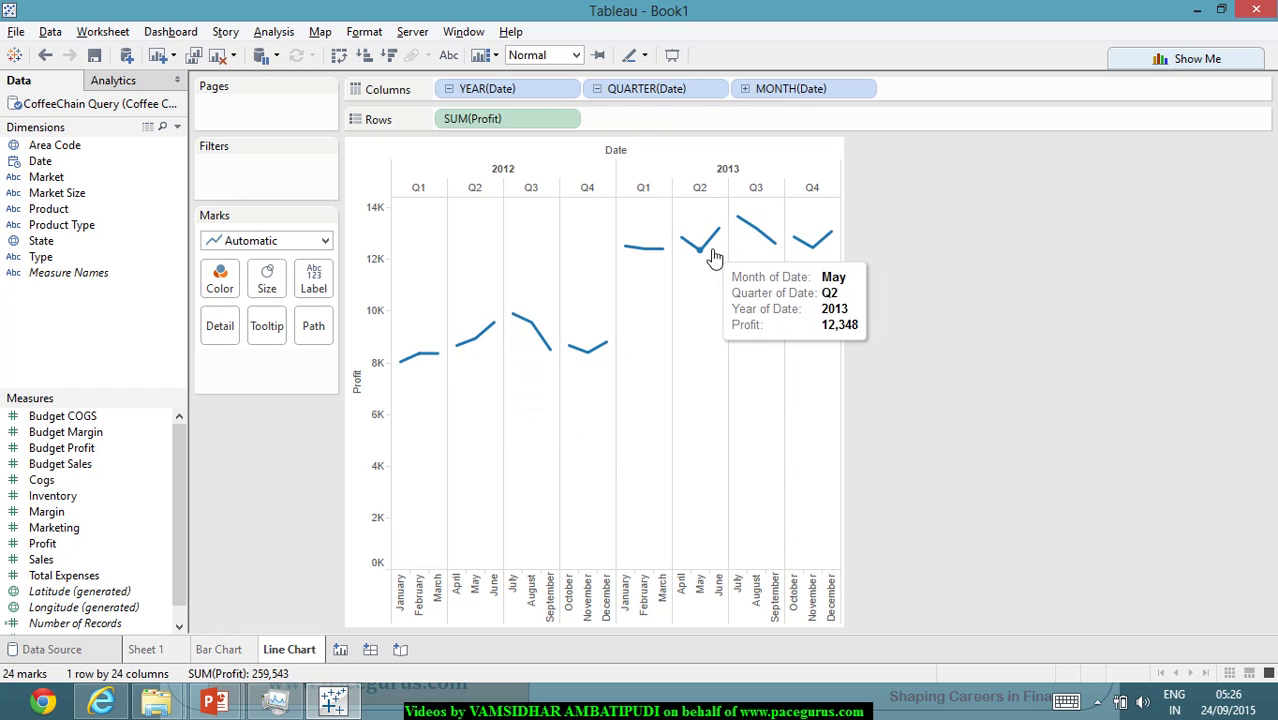
mouse_move(734, 239)
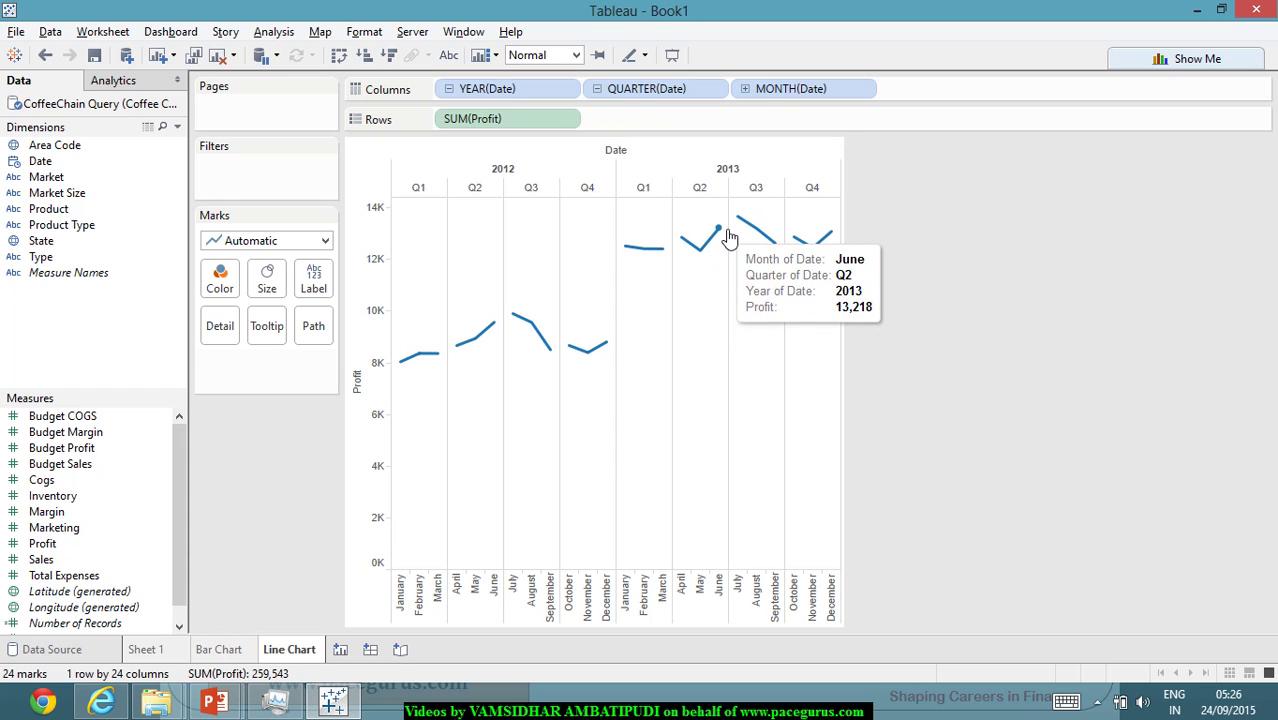
mouse_move(500, 344)
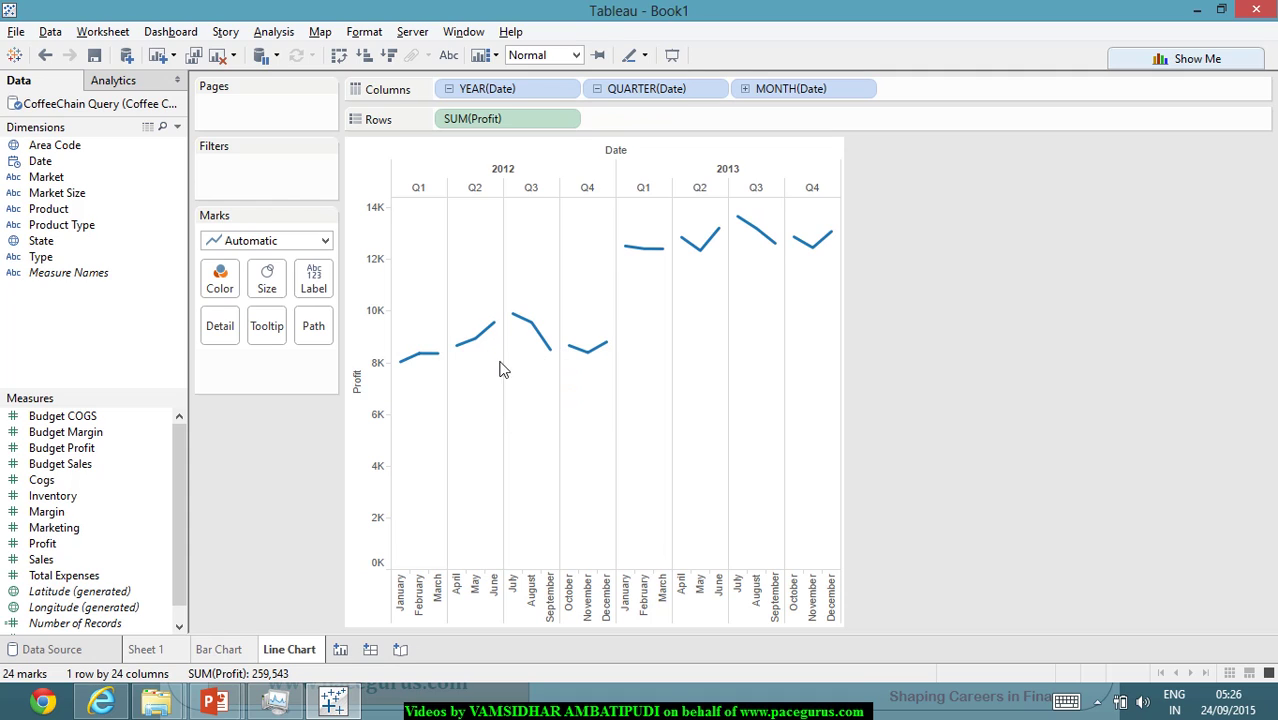
Drill MONTH(Date) down to days, then collapse the date hierarchy to YEAR(Date) only.
left_click(745, 89)
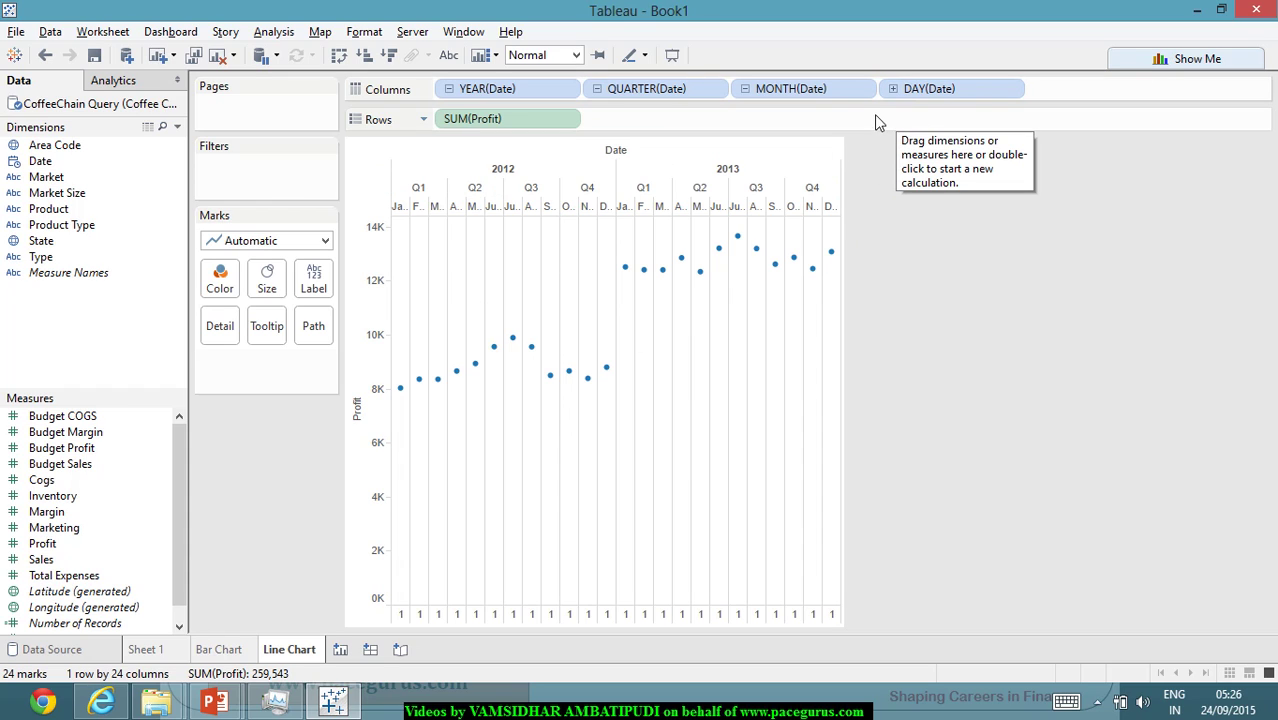
left_click(449, 89)
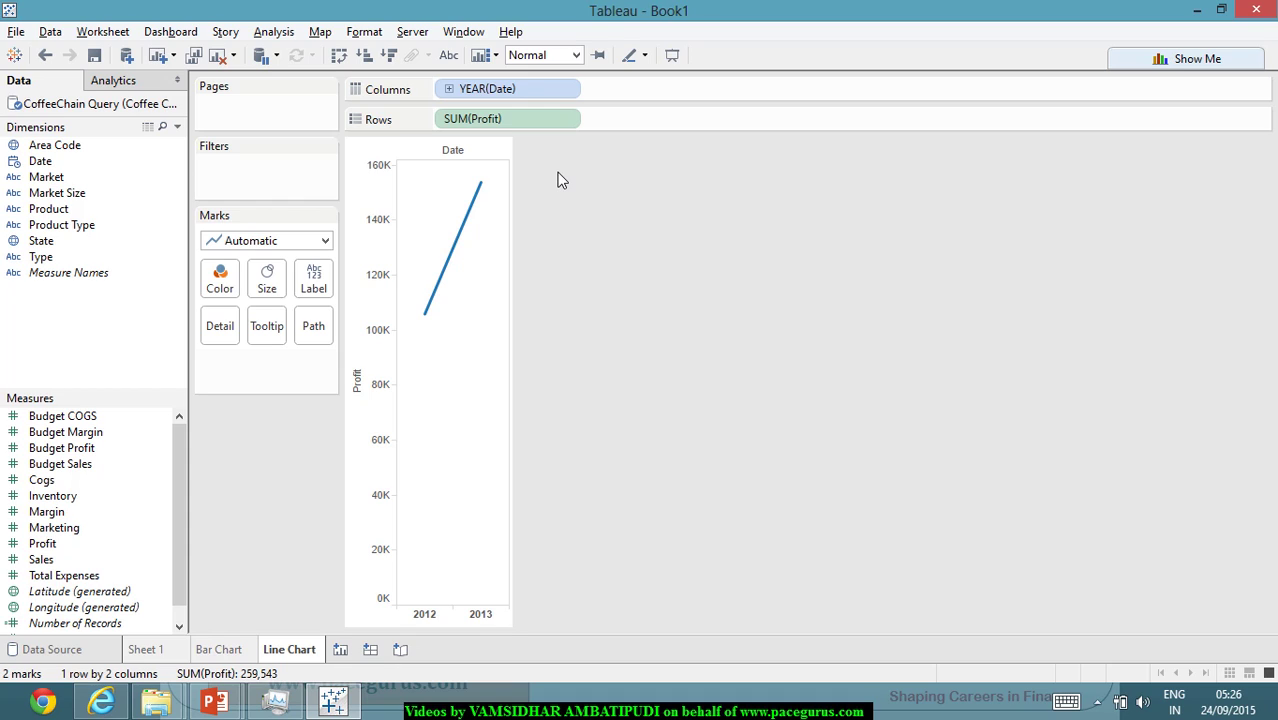
Change the YEAR(Date) pill to discrete Month, showing profit January through December.
right_click(488, 95)
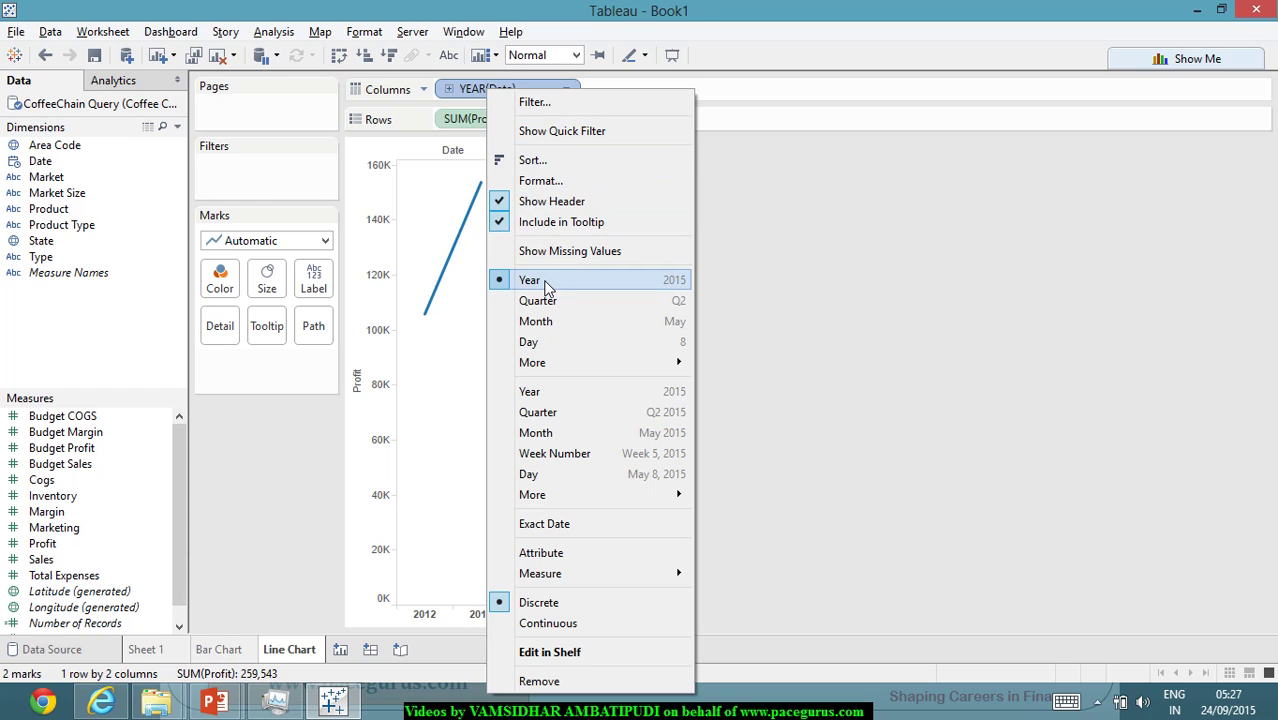
left_click(546, 325)
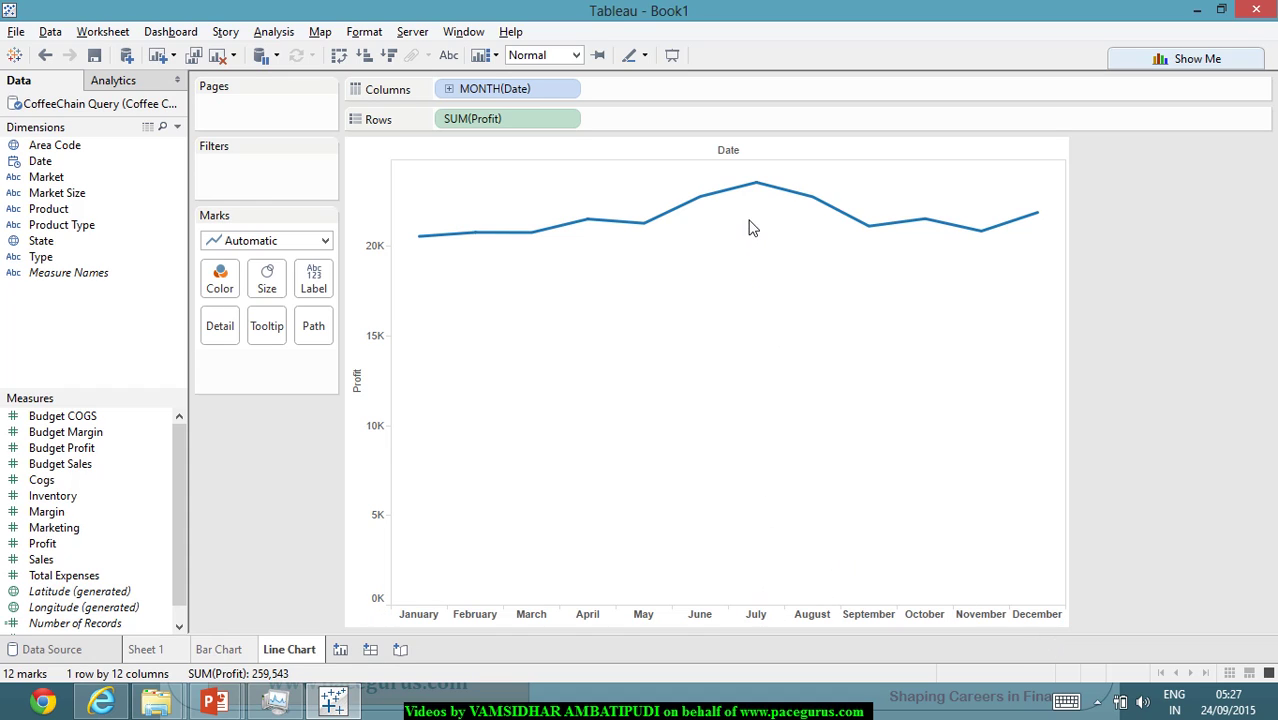
mouse_move(764, 194)
right_click(525, 96)
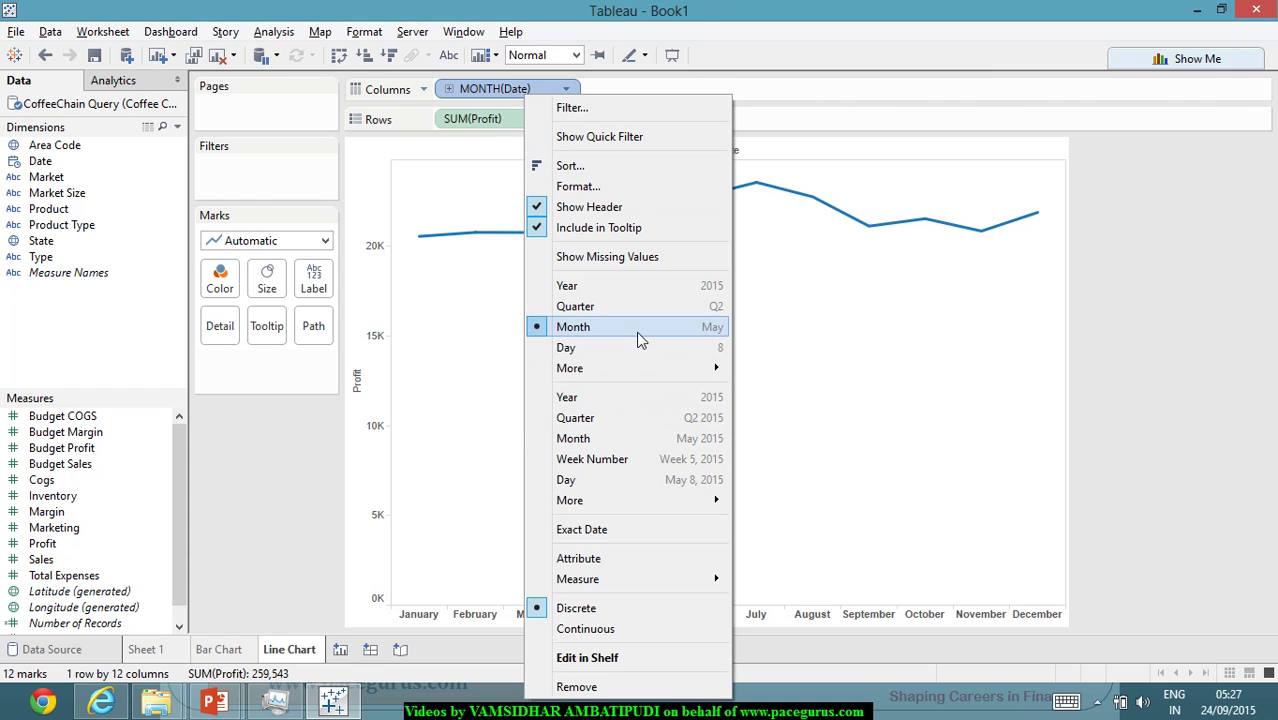
left_click(363, 530)
left_click(354, 528)
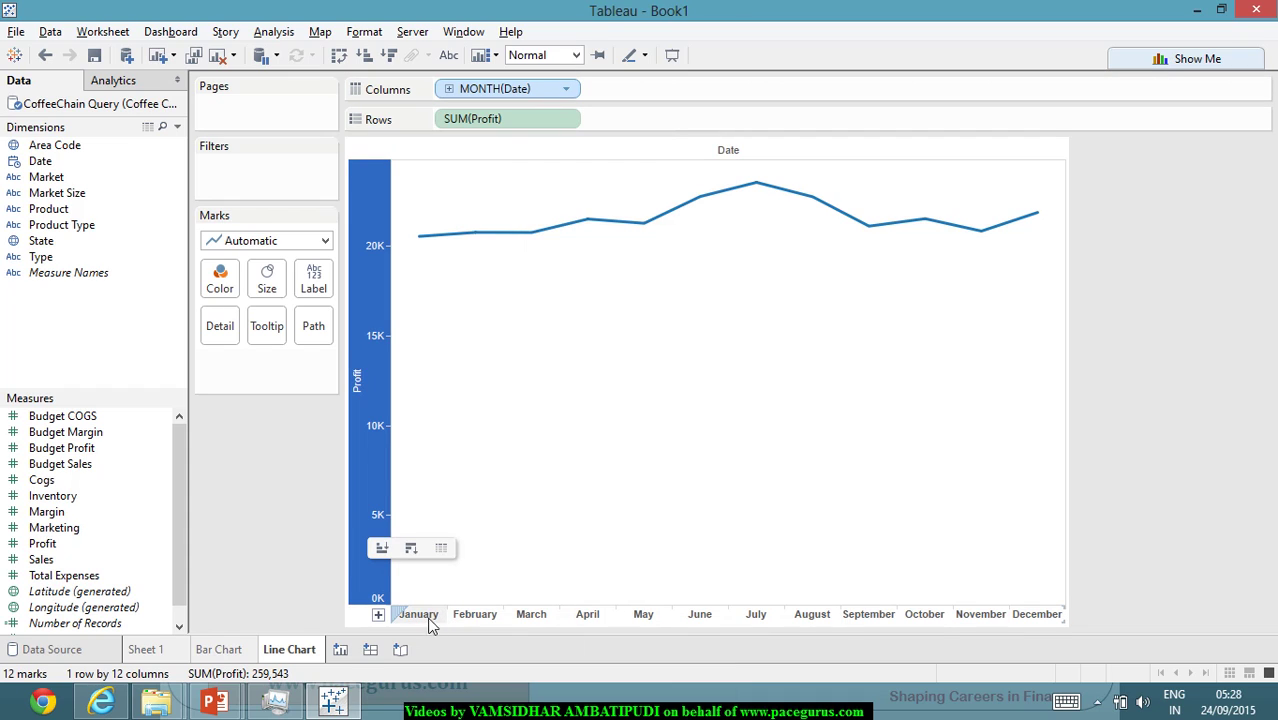
left_click(378, 615)
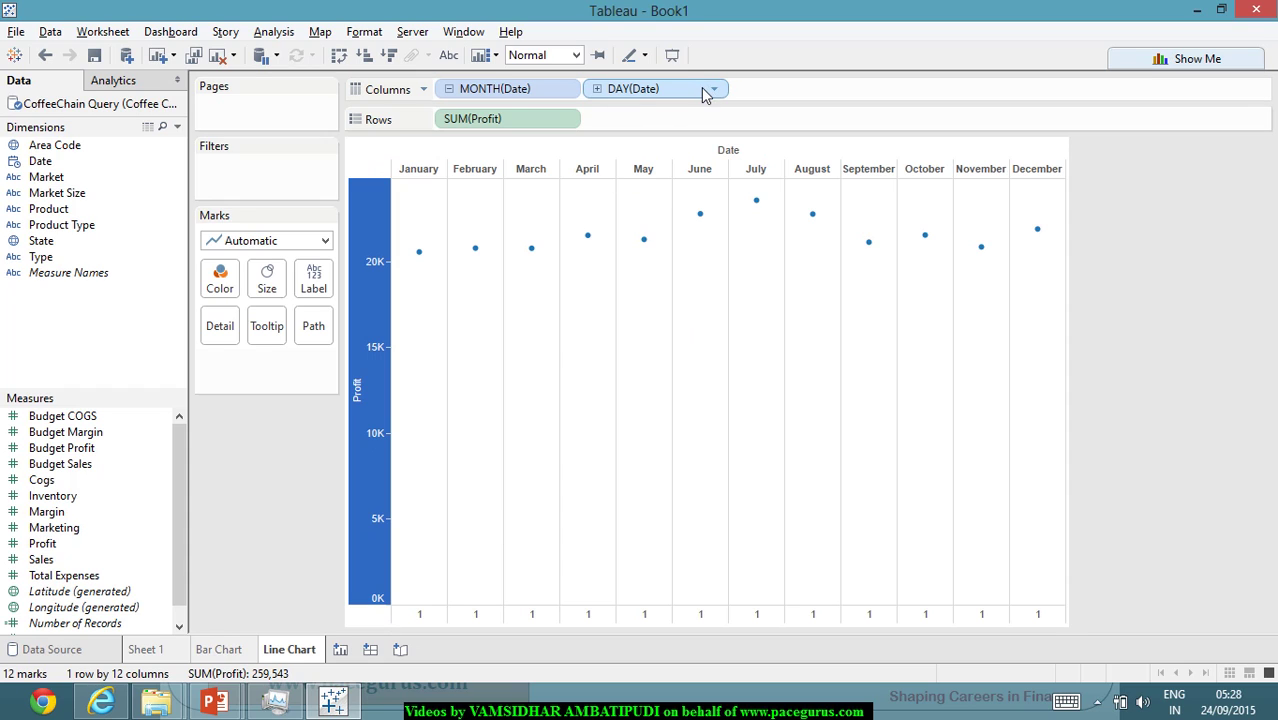
left_click_drag(705, 88, 45, 335)
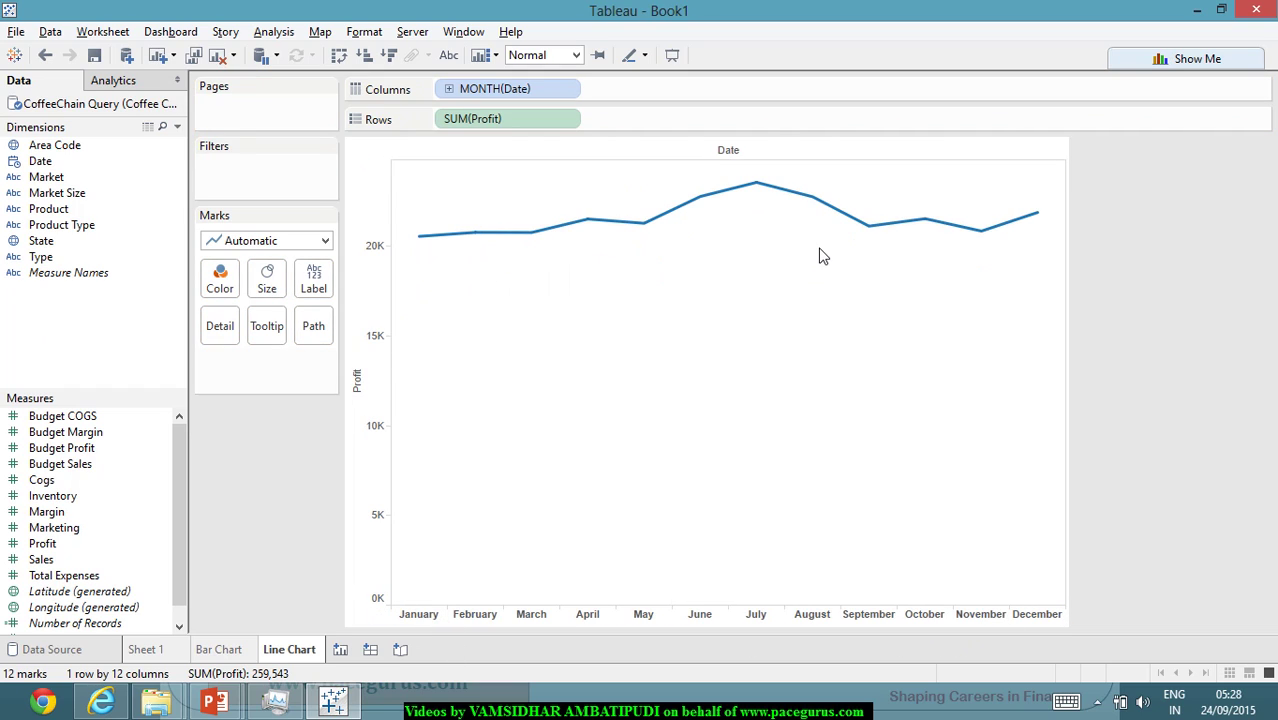
Switch MONTH(Date) to continuous Month (May 2015), giving 24 marks from Dec 2011 to Dec 2013.
right_click(525, 89)
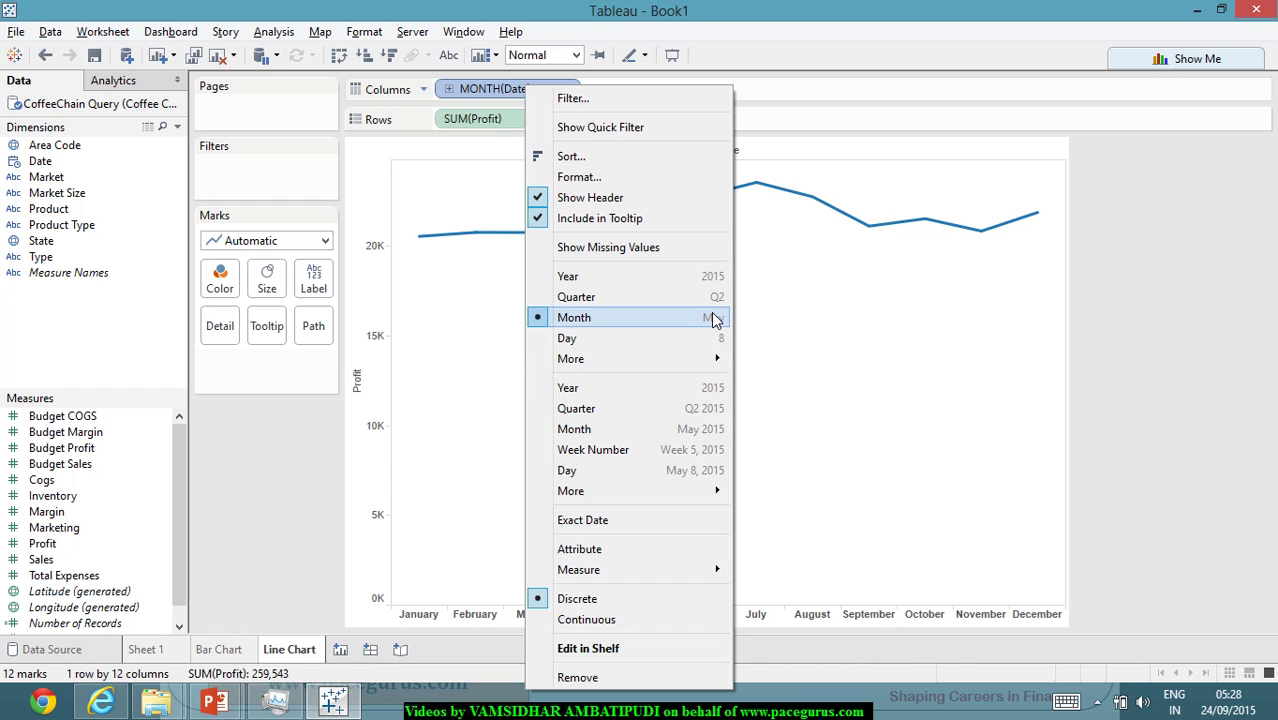
left_click(710, 430)
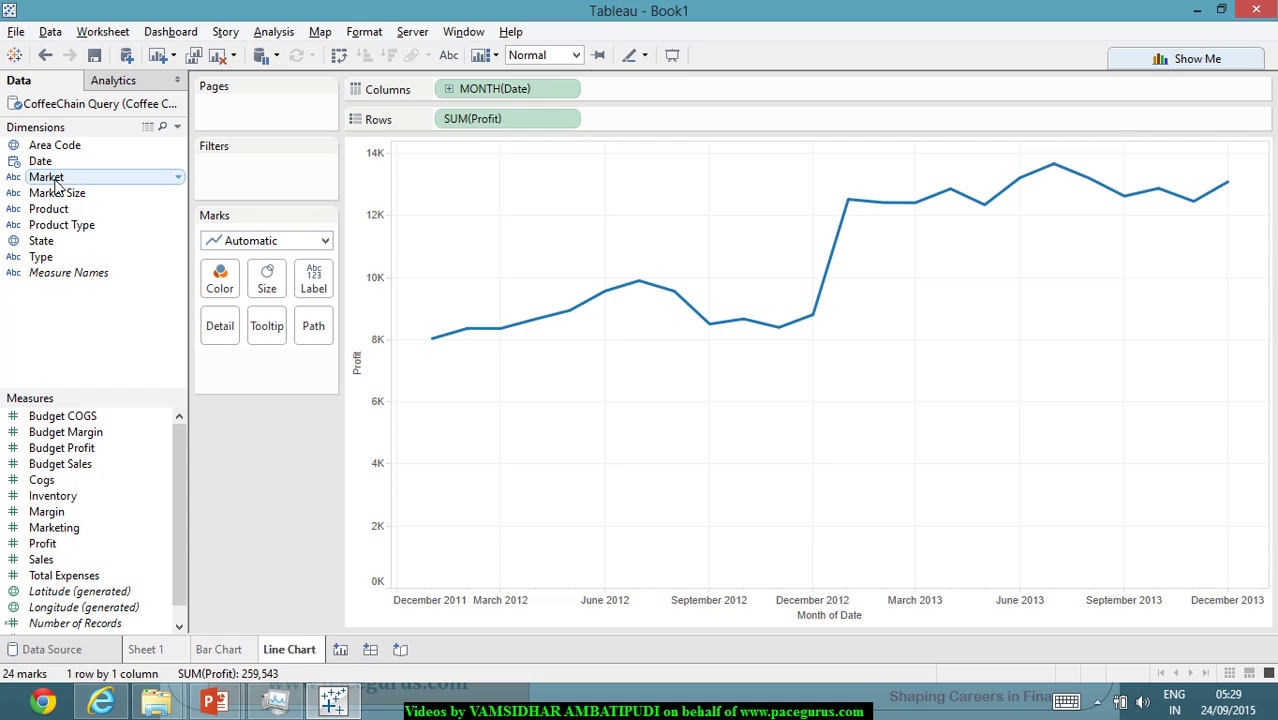
Put Market on Color, producing four profit lines: Central, East, South and West.
left_click_drag(55, 182, 231, 291)
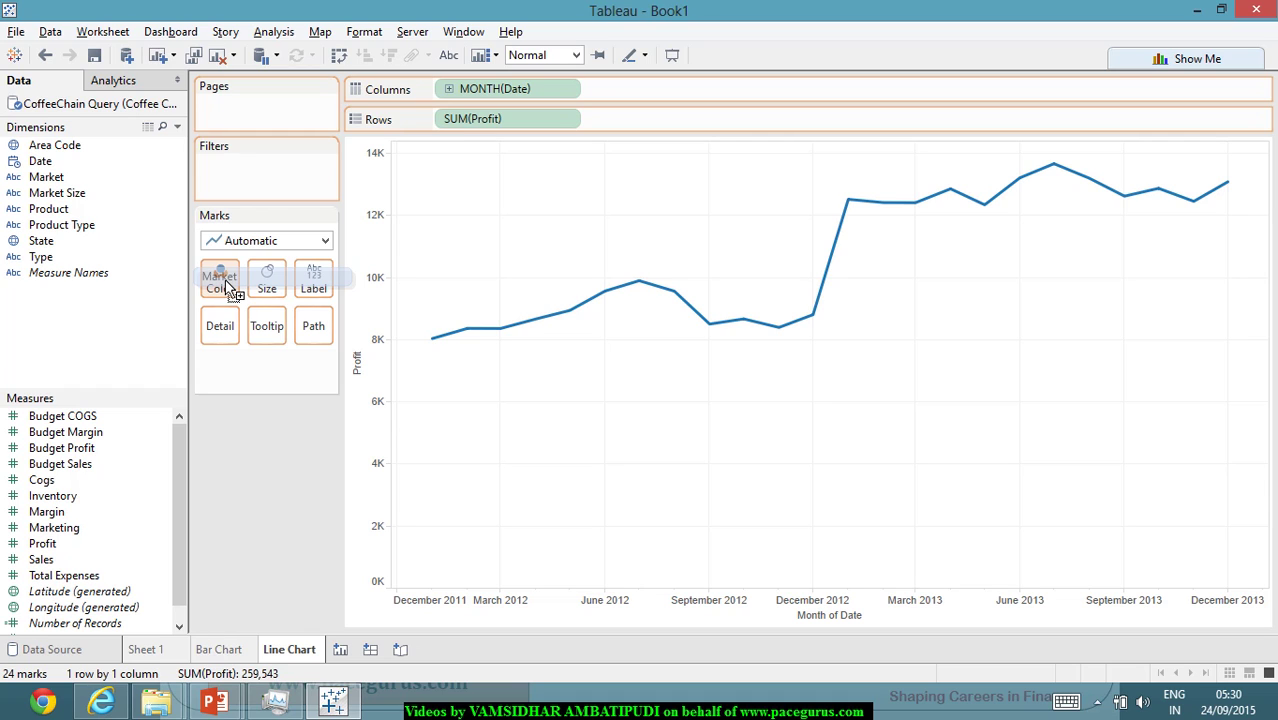
left_click_drag(226, 284, 223, 282)
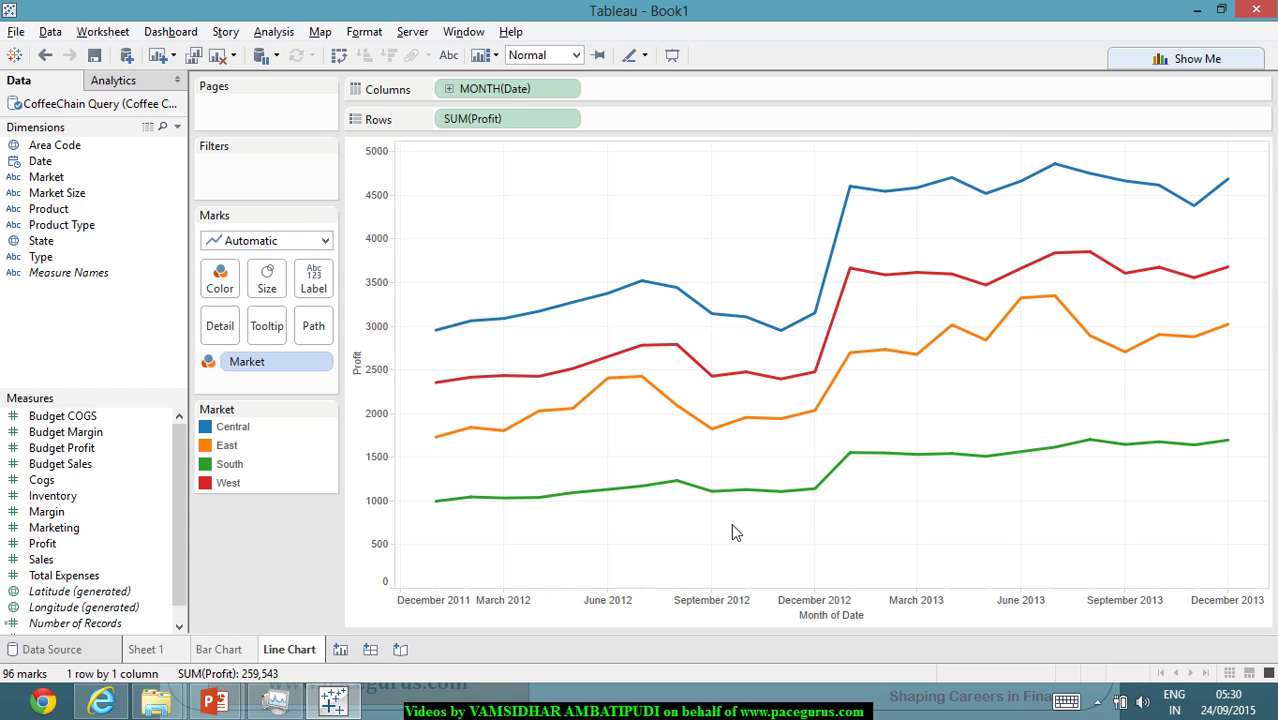
mouse_move(658, 505)
mouse_move(950, 192)
mouse_move(1148, 186)
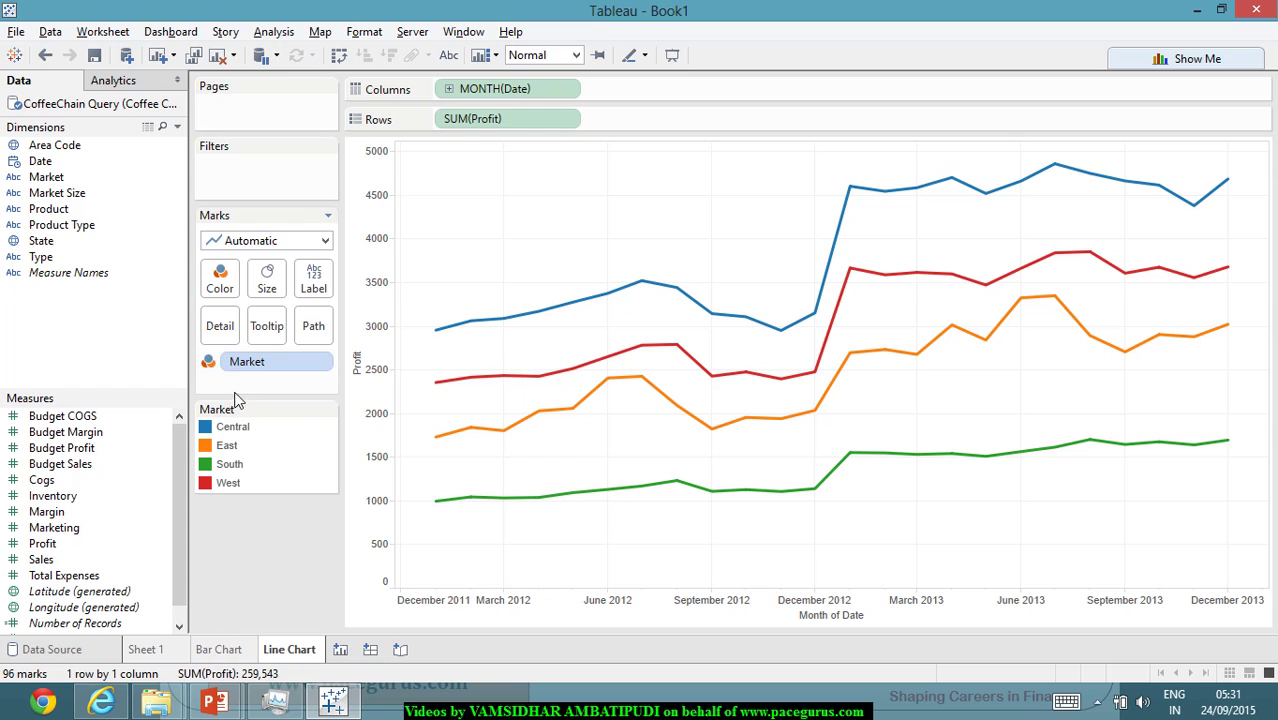
left_click_drag(252, 370, 90, 331)
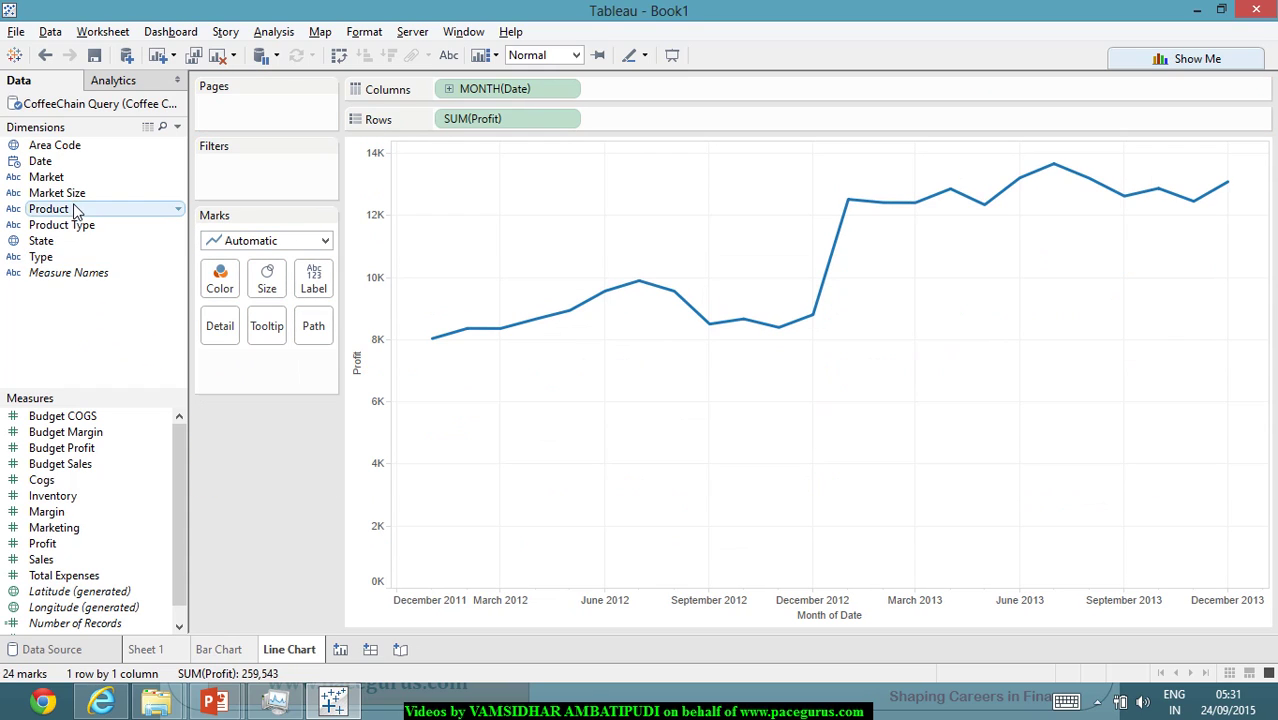
left_click_drag(78, 225, 218, 292)
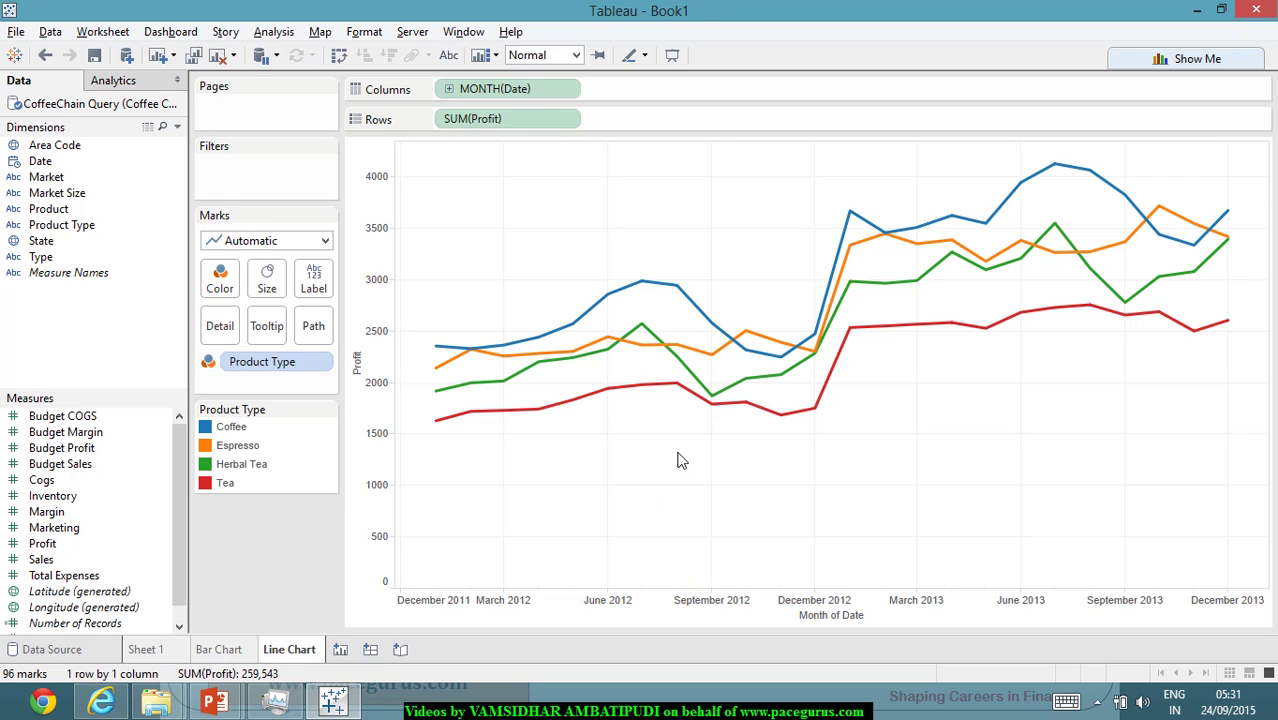
mouse_move(465, 357)
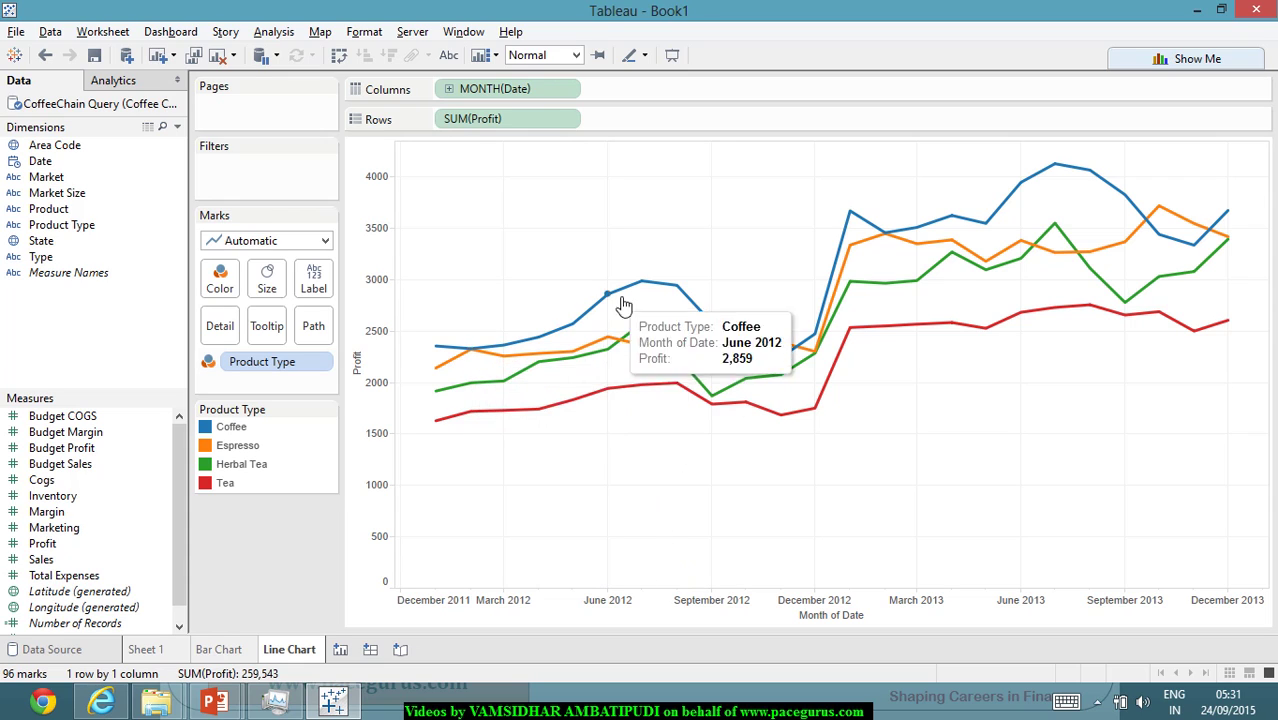
mouse_move(705, 372)
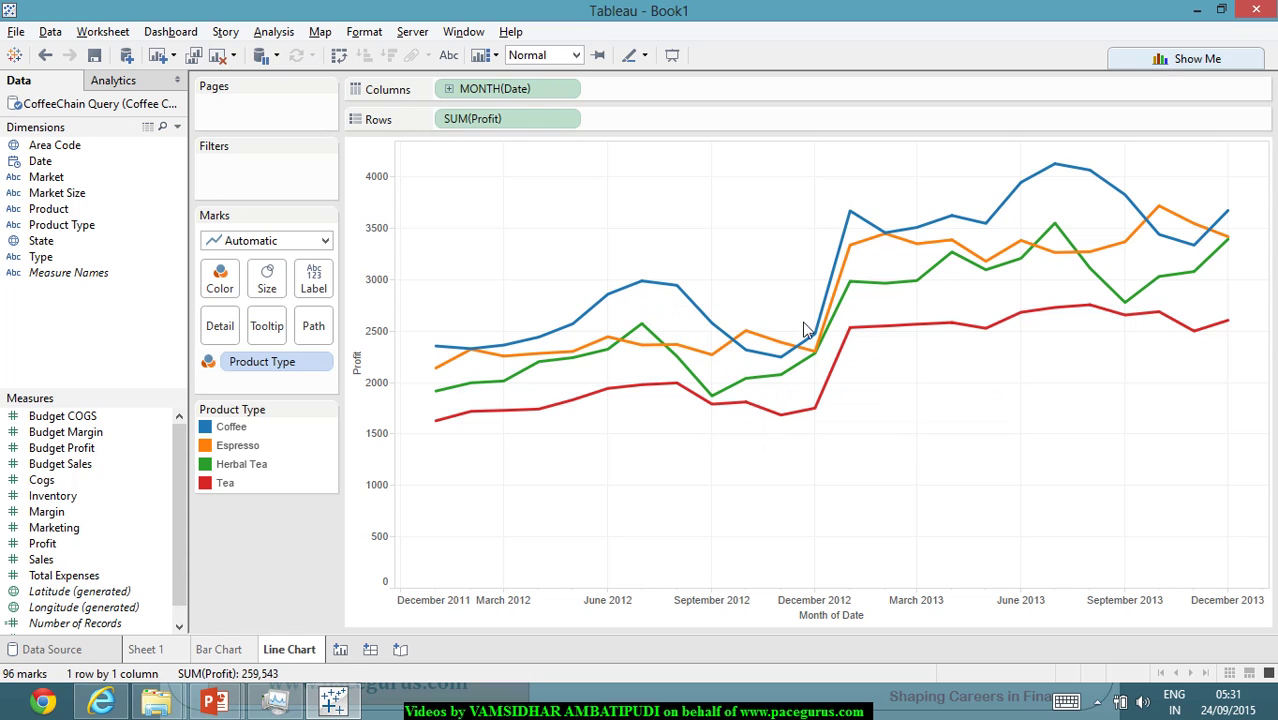
mouse_move(900, 237)
mouse_move(1170, 222)
mouse_move(686, 292)
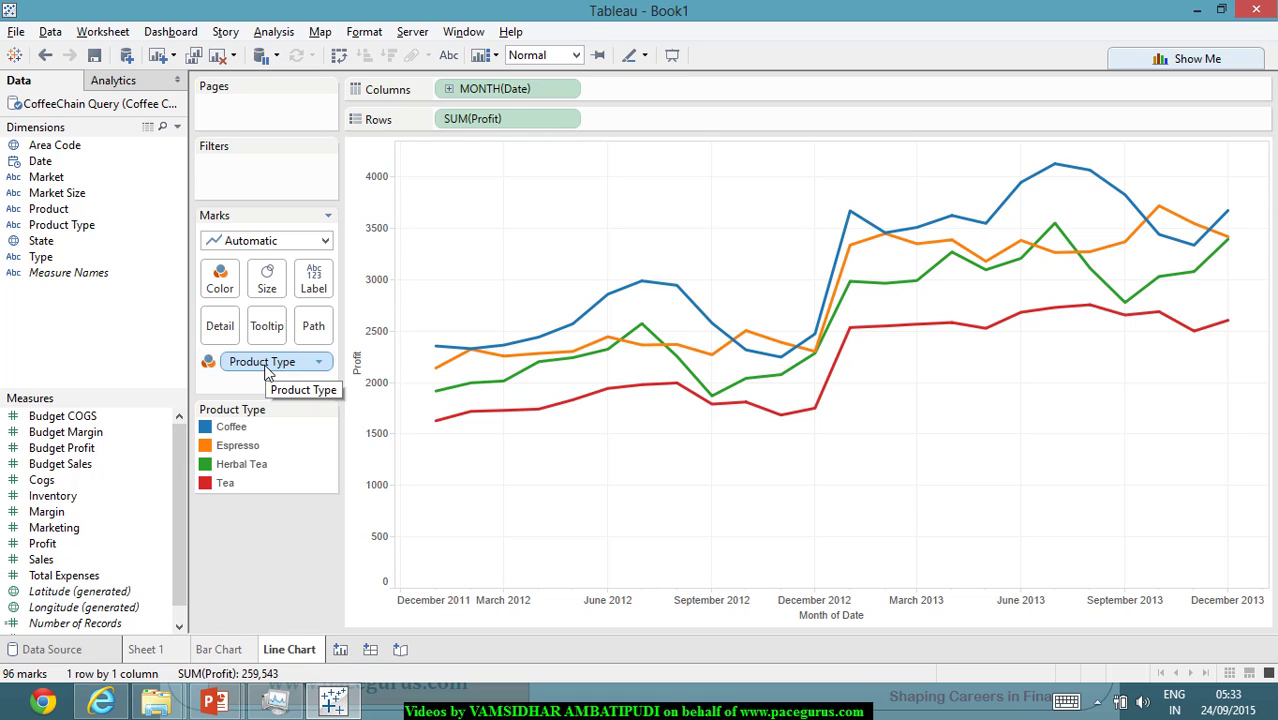
Replace Product Type with Product on Color, giving one profit line per product.
left_click_drag(268, 371, 60, 323)
left_click_drag(48, 209, 227, 290)
mouse_move(921, 497)
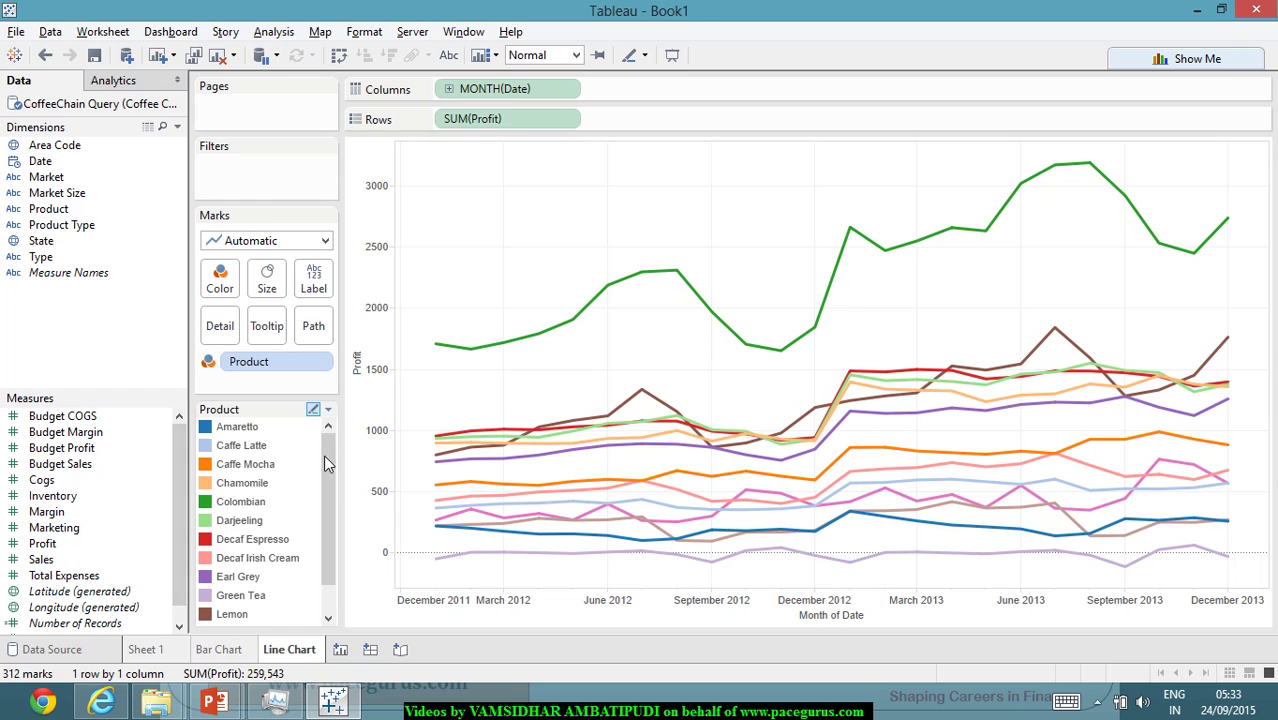
mouse_move(503, 344)
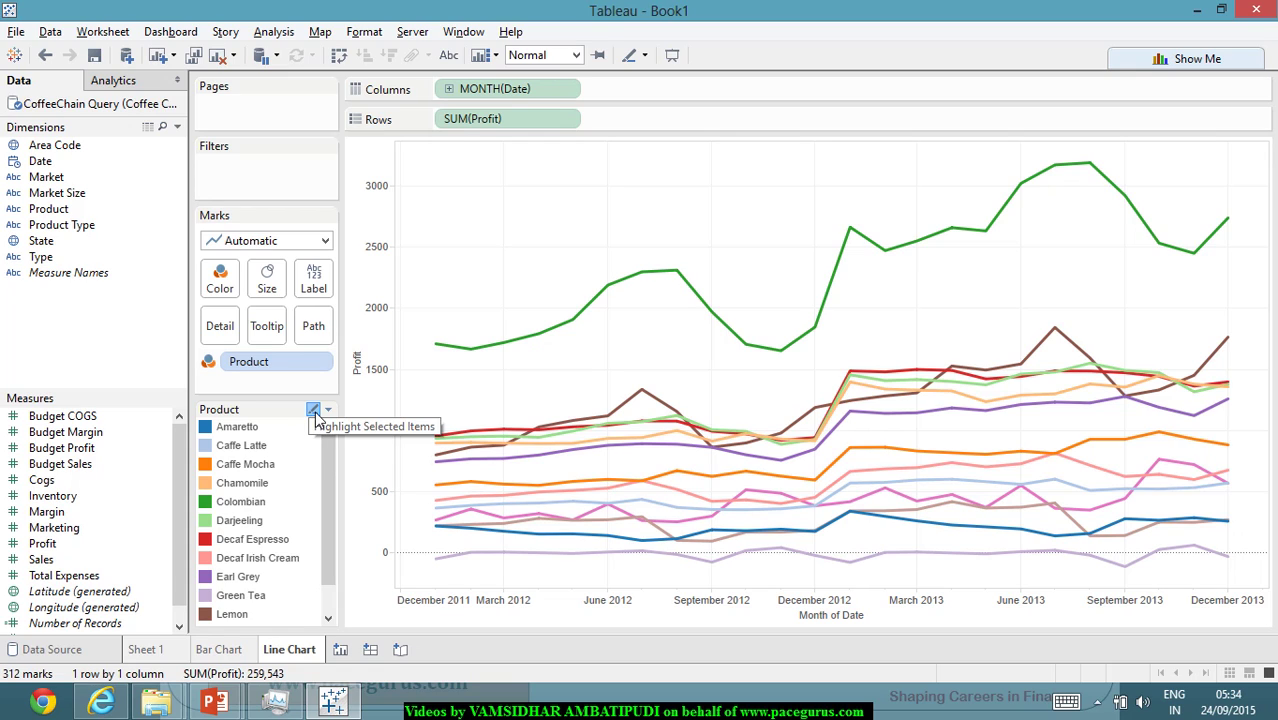
Enable Highlight Selected Items on the Product legend and highlight Caffe Mocha, then Colombian.
left_click(314, 413)
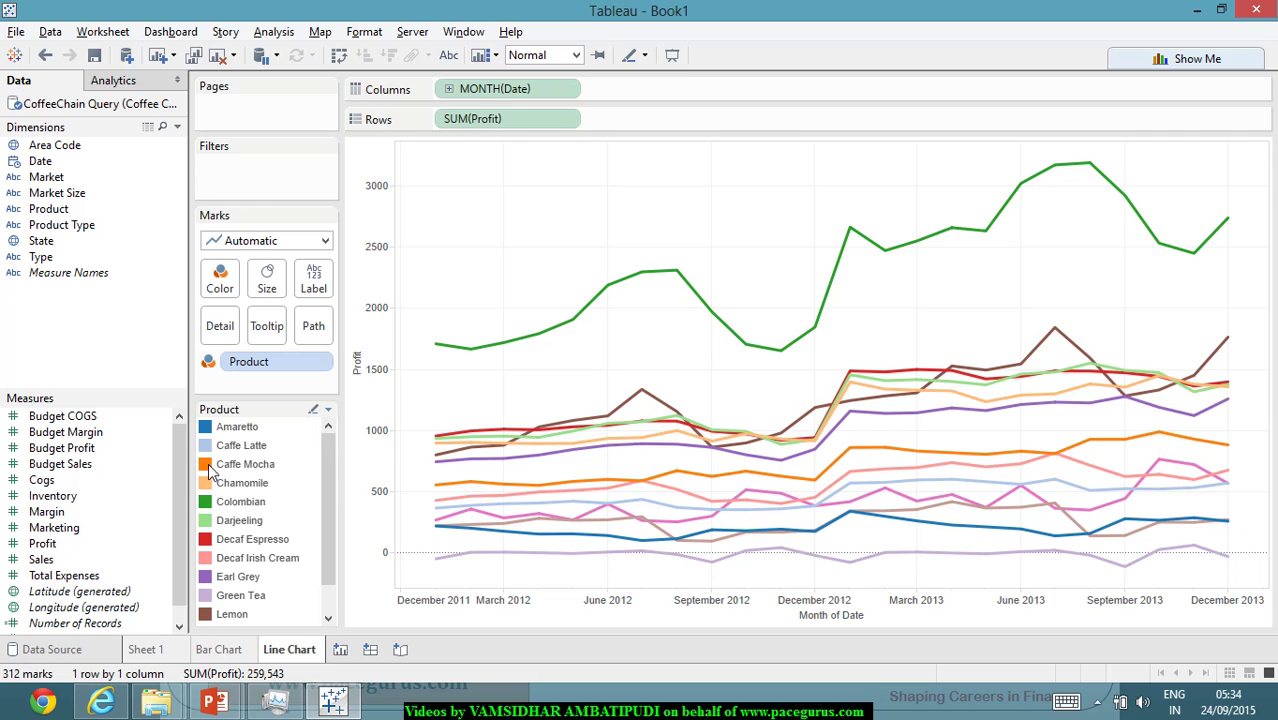
left_click(314, 411)
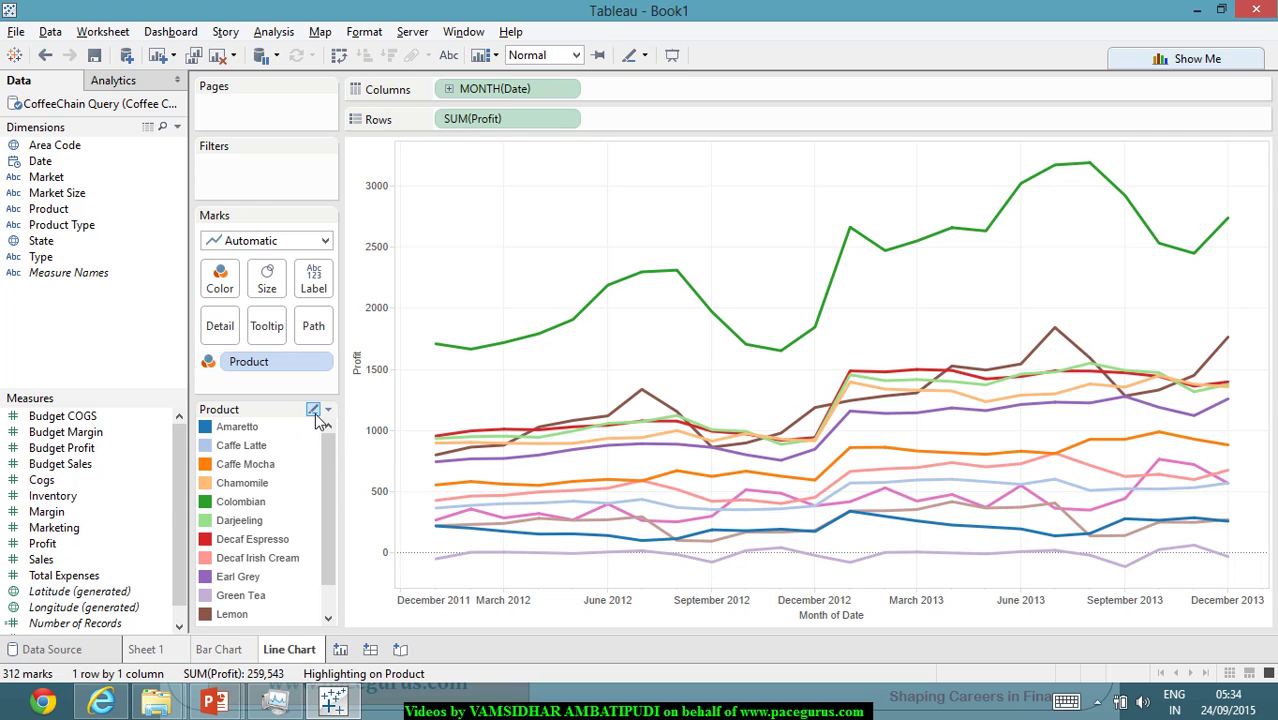
left_click(241, 465)
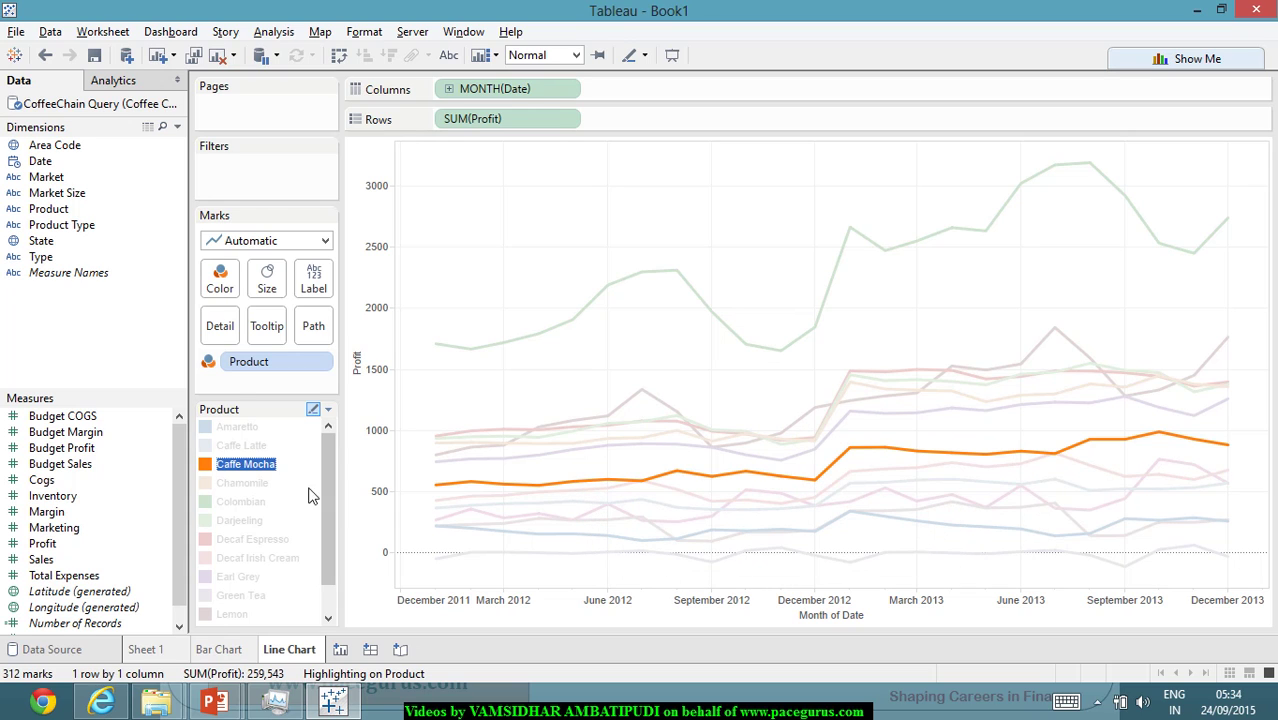
left_click(250, 501)
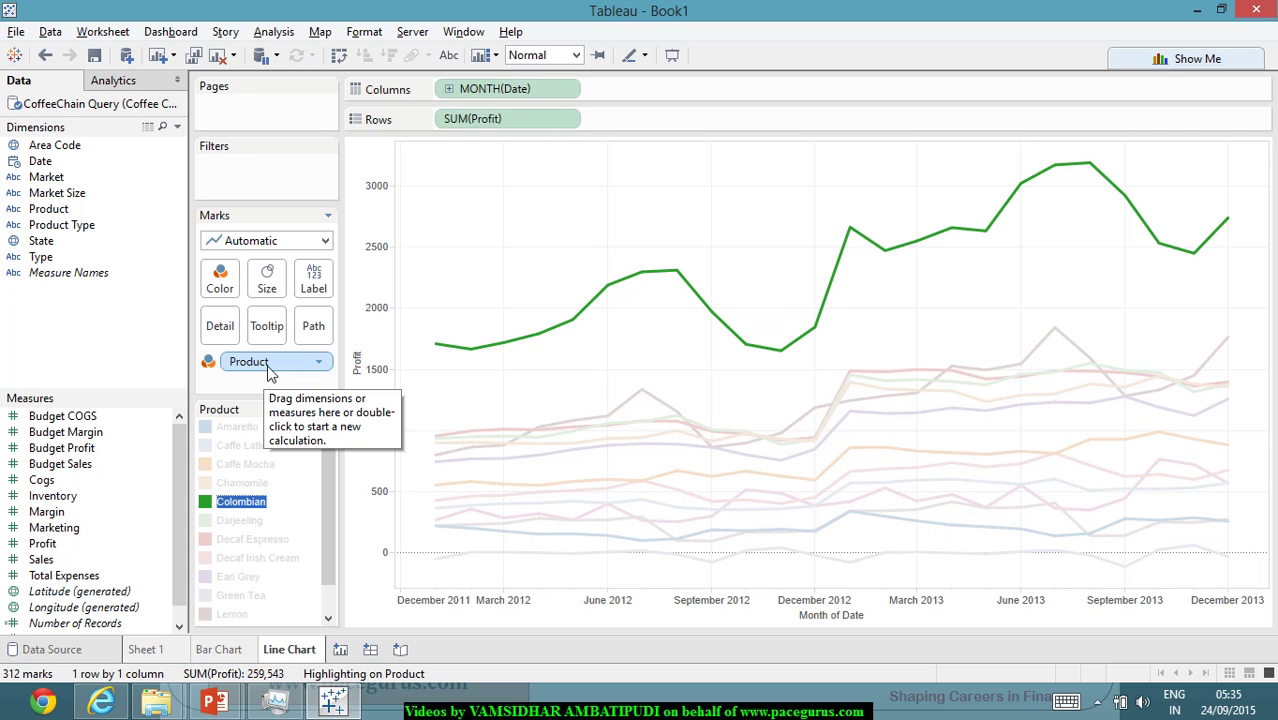
Move Product from Color to Rows before SUM(Profit), then scroll through the 13 per-product profit panels.
left_click_drag(268, 372, 675, 137)
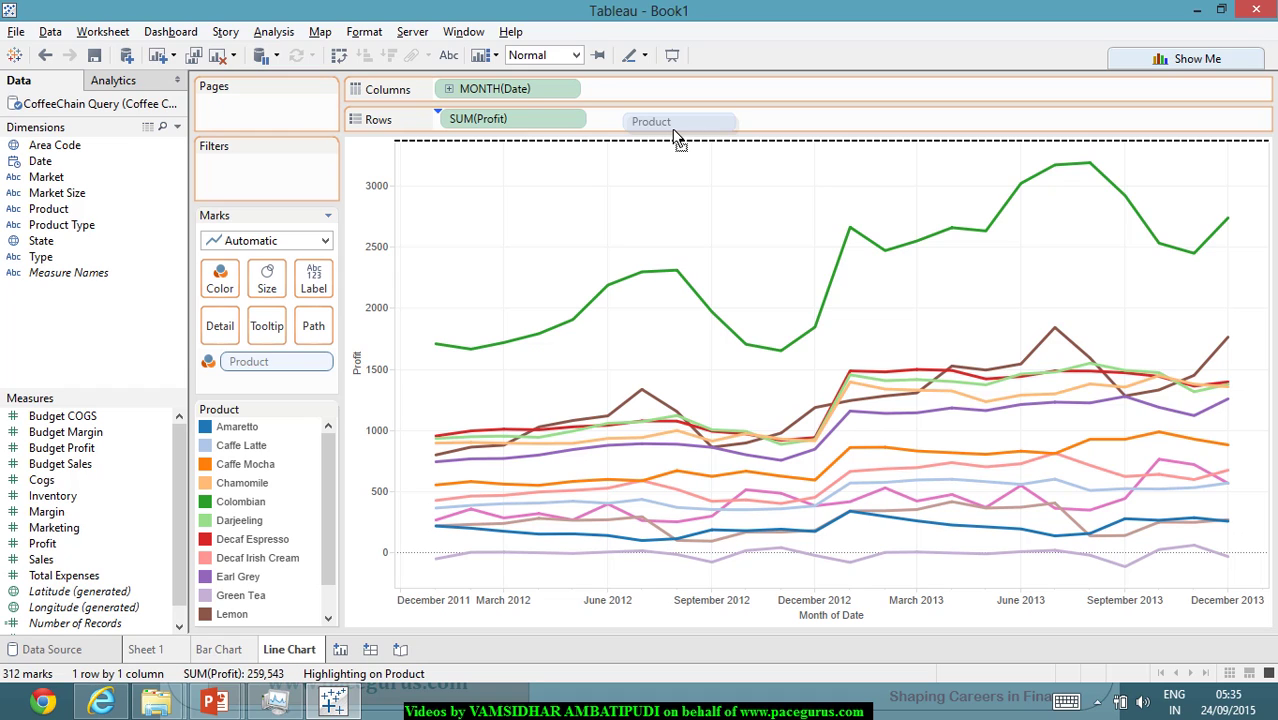
left_click_drag(676, 137, 676, 138)
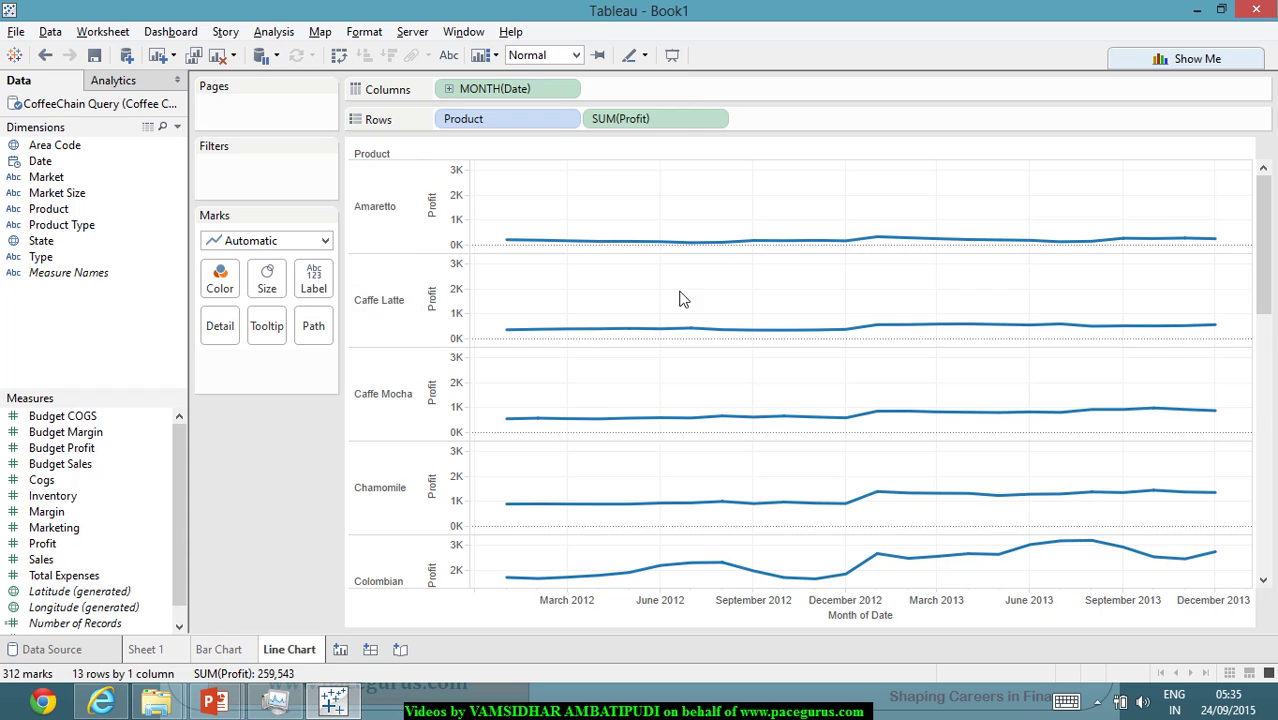
scroll(780, 385, "down", 3)
scroll(790, 410, "down", 10)
scroll(850, 595, "down", 2)
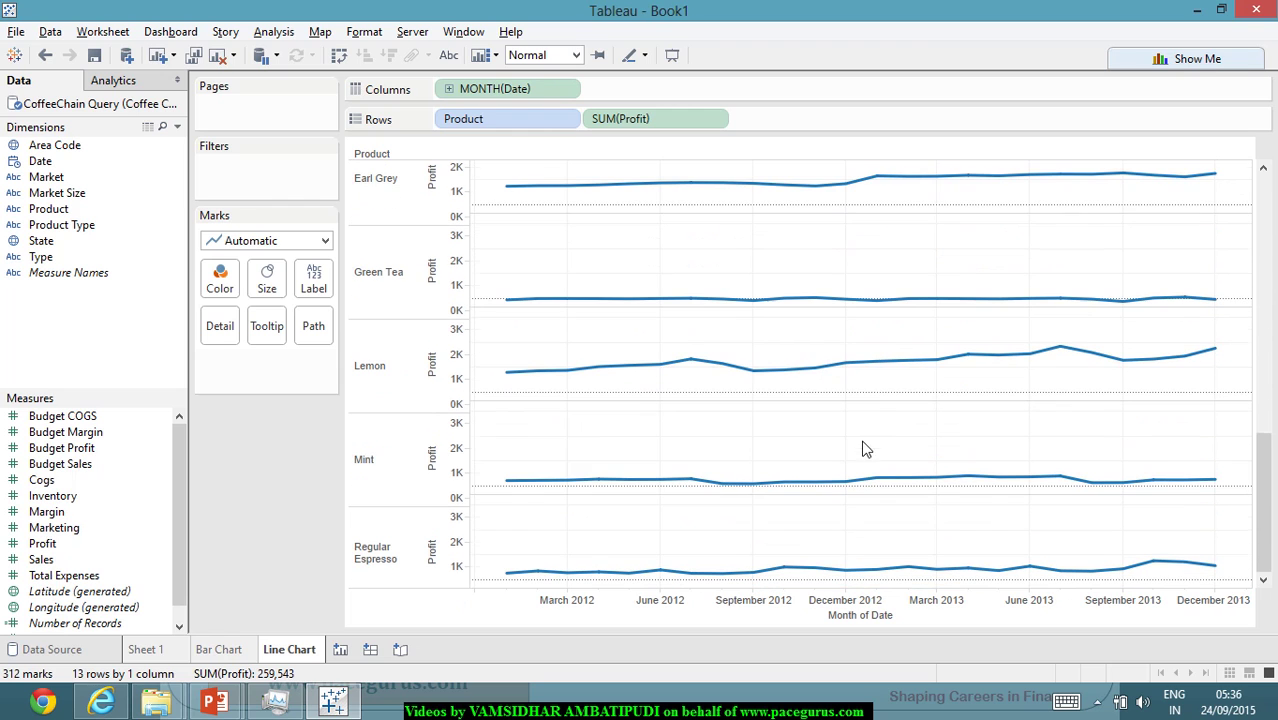
scroll(876, 457, "up", 6)
scroll(875, 457, "up", 4)
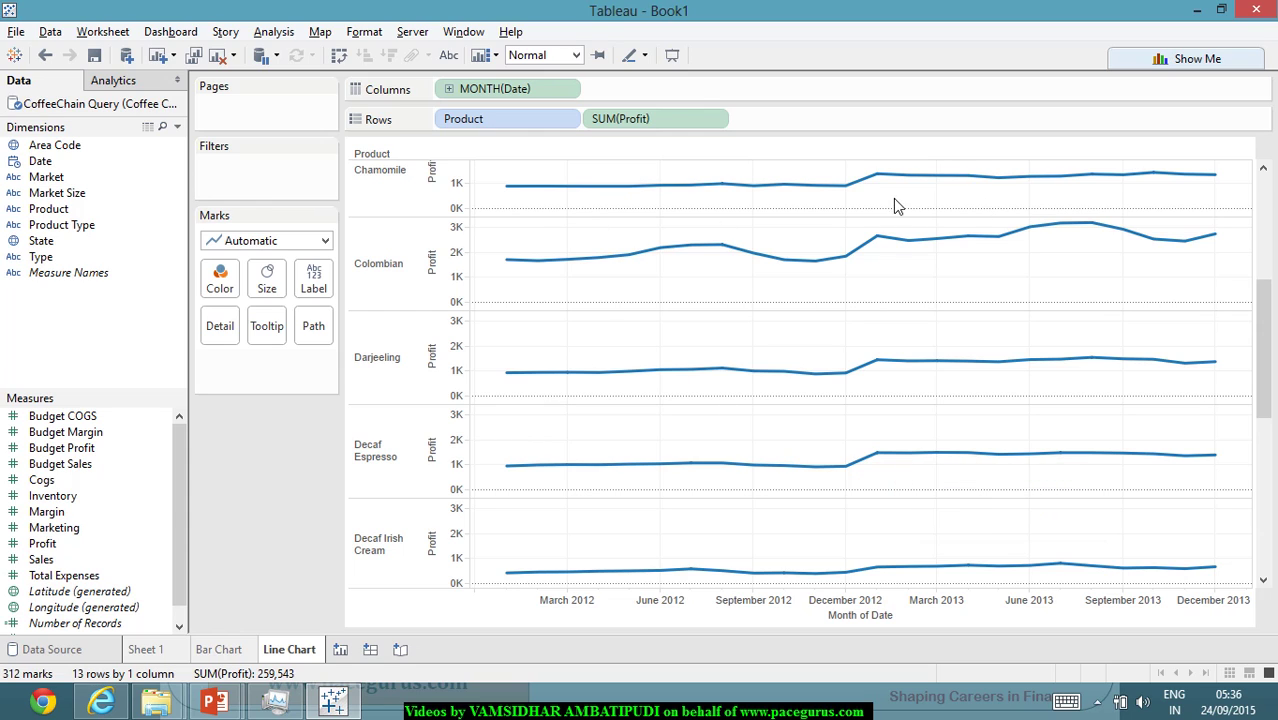
scroll(895, 265, "up", 6)
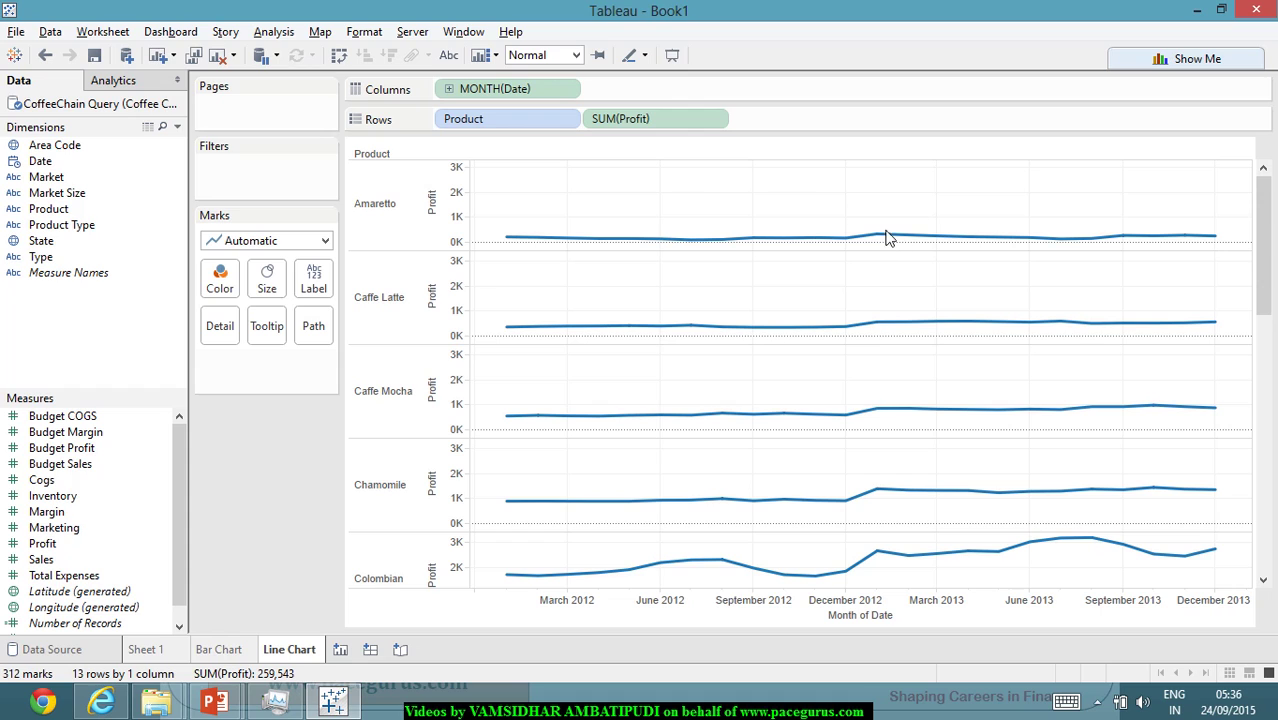
Remove Product from Rows, collapsing the panels into one monthly profit line of 24 marks.
left_click_drag(547, 118, 110, 245)
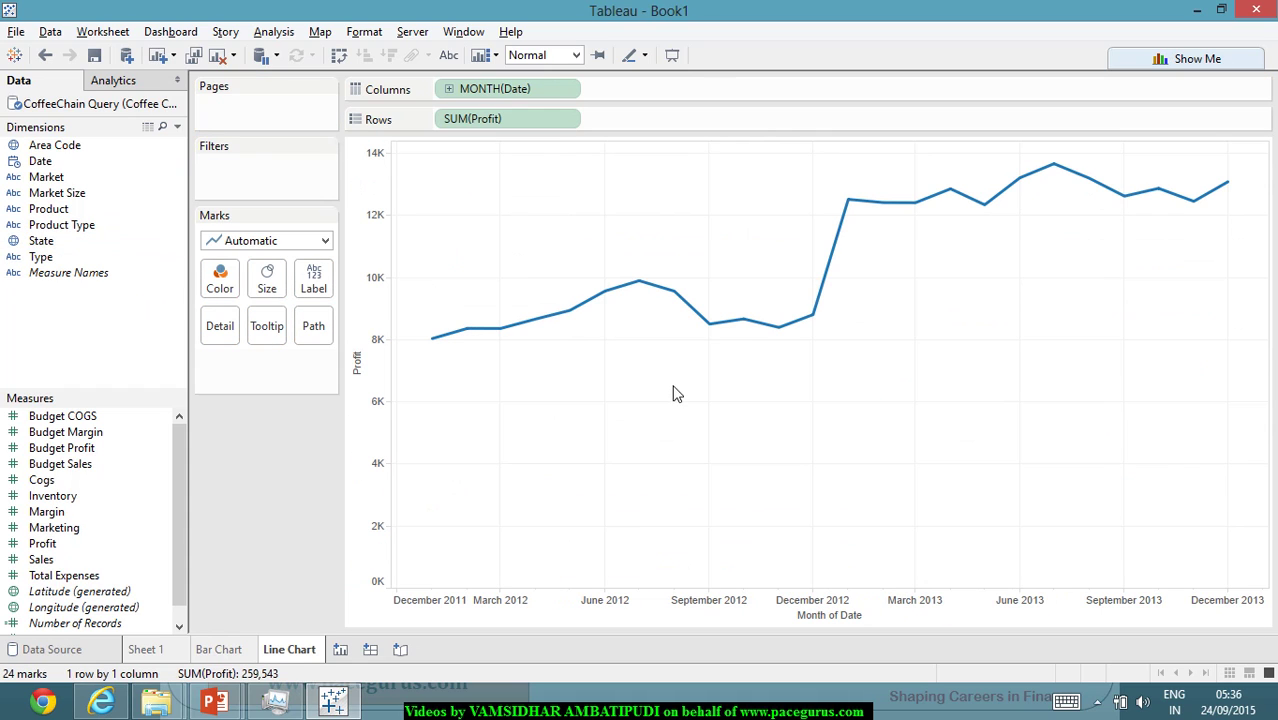